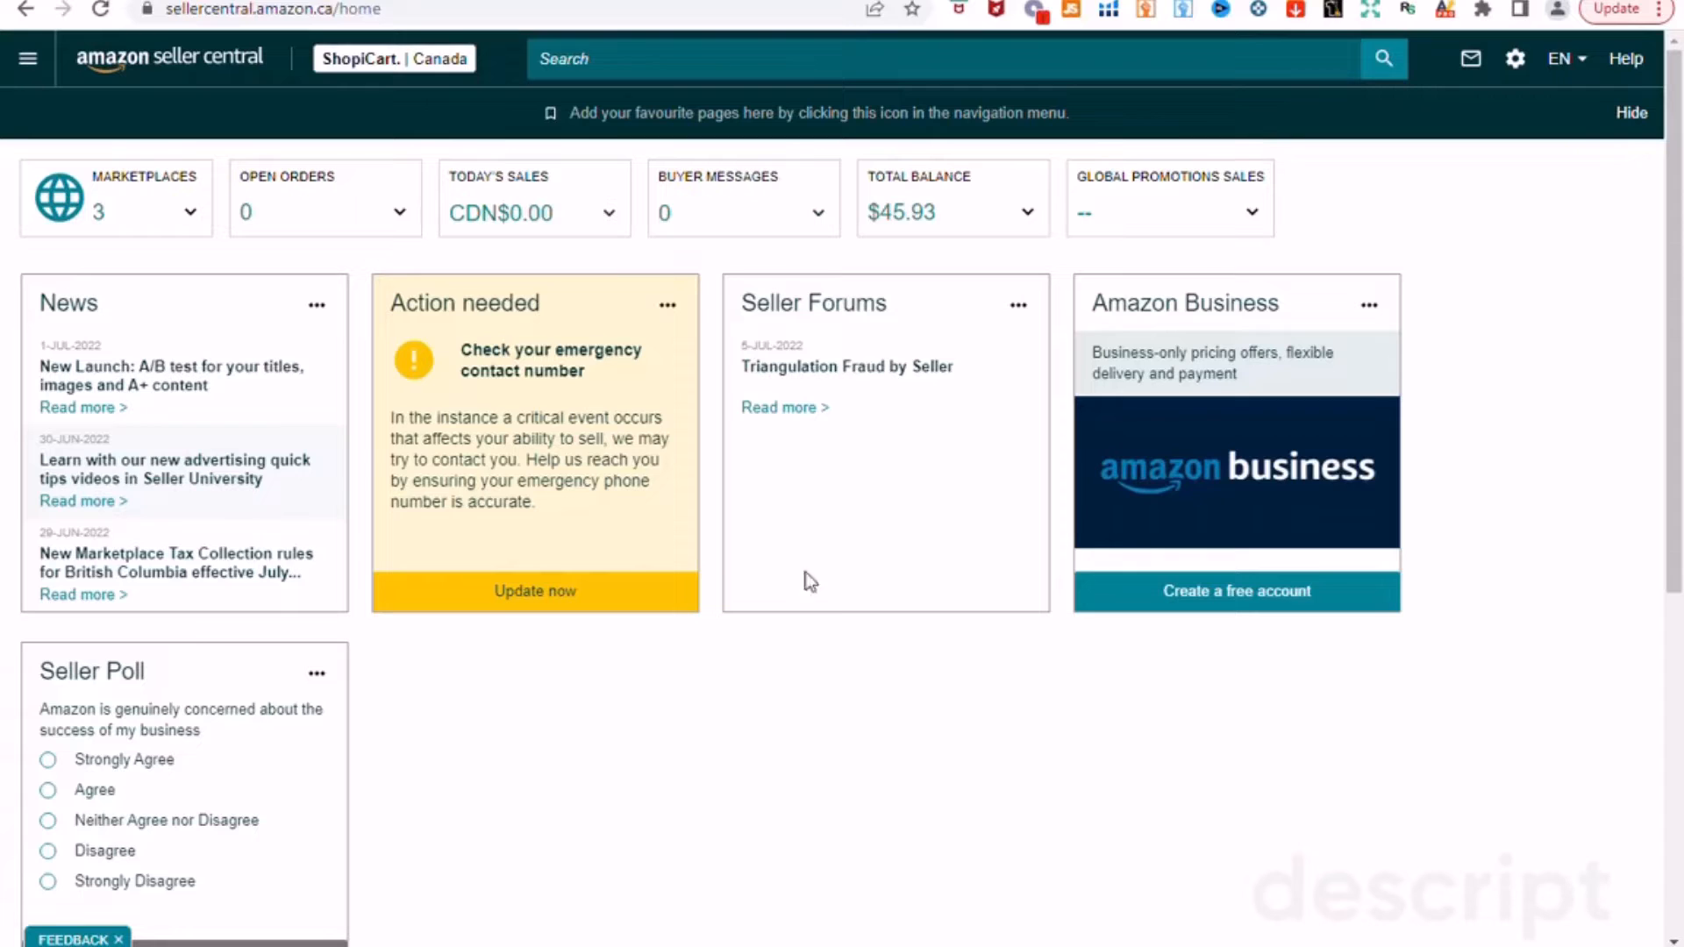
Step: Go to Inventory > Manage Inventory from the main menu and choose Add a product
left_click(39, 66)
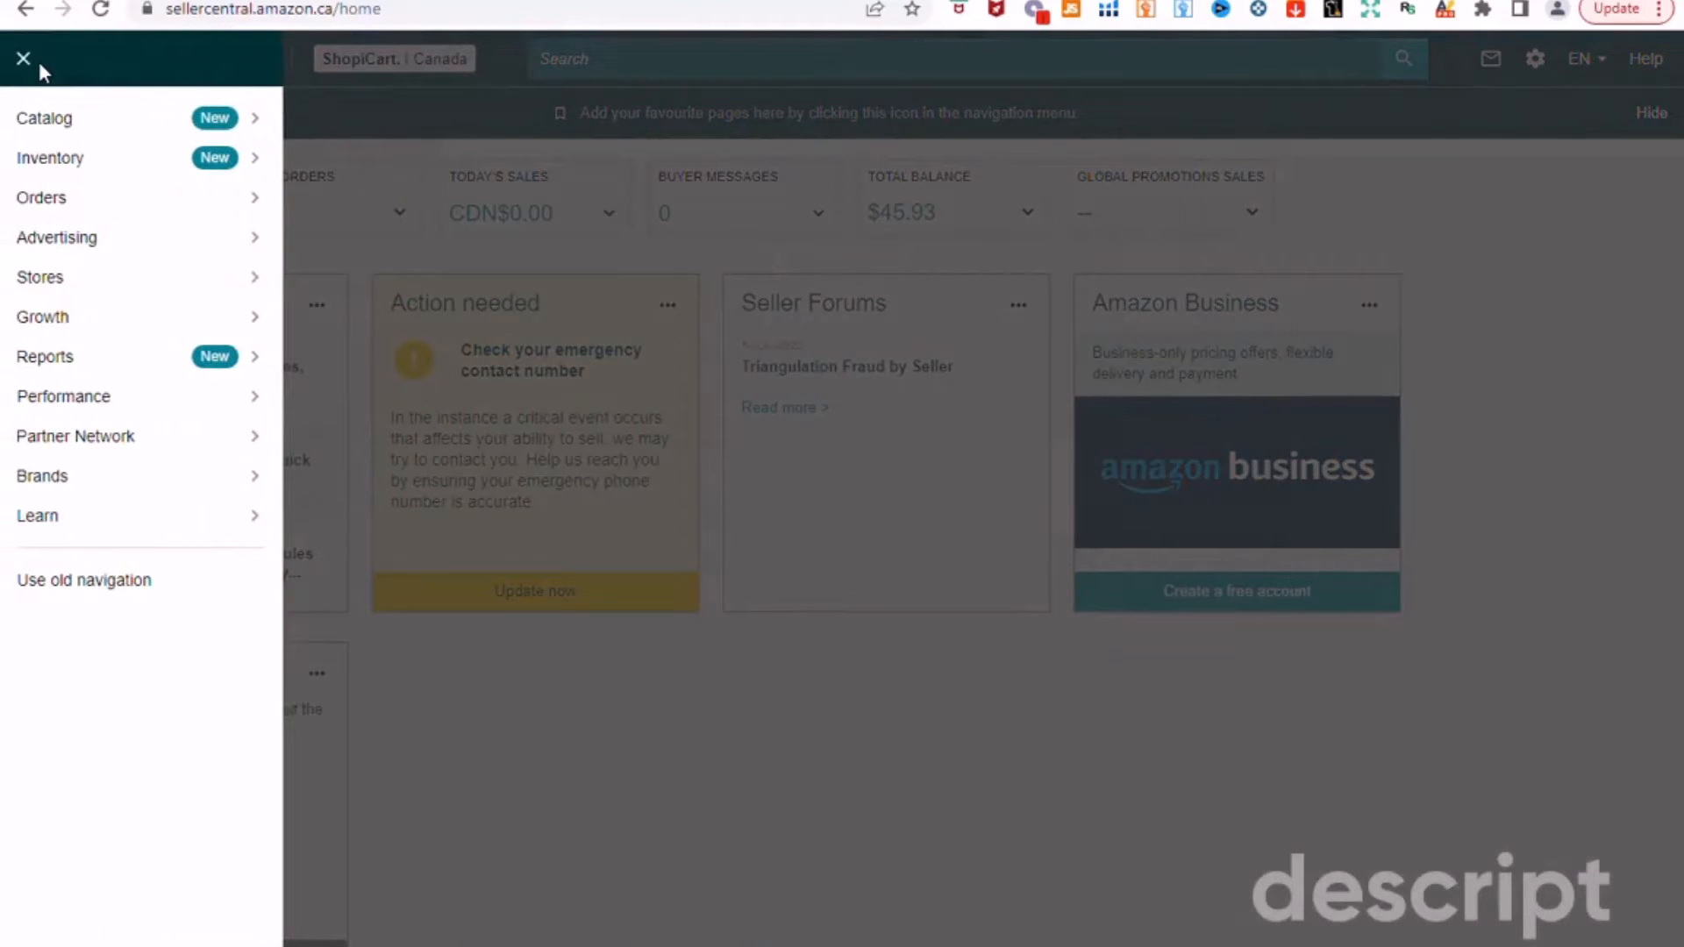
mouse_move(129, 208)
mouse_move(123, 163)
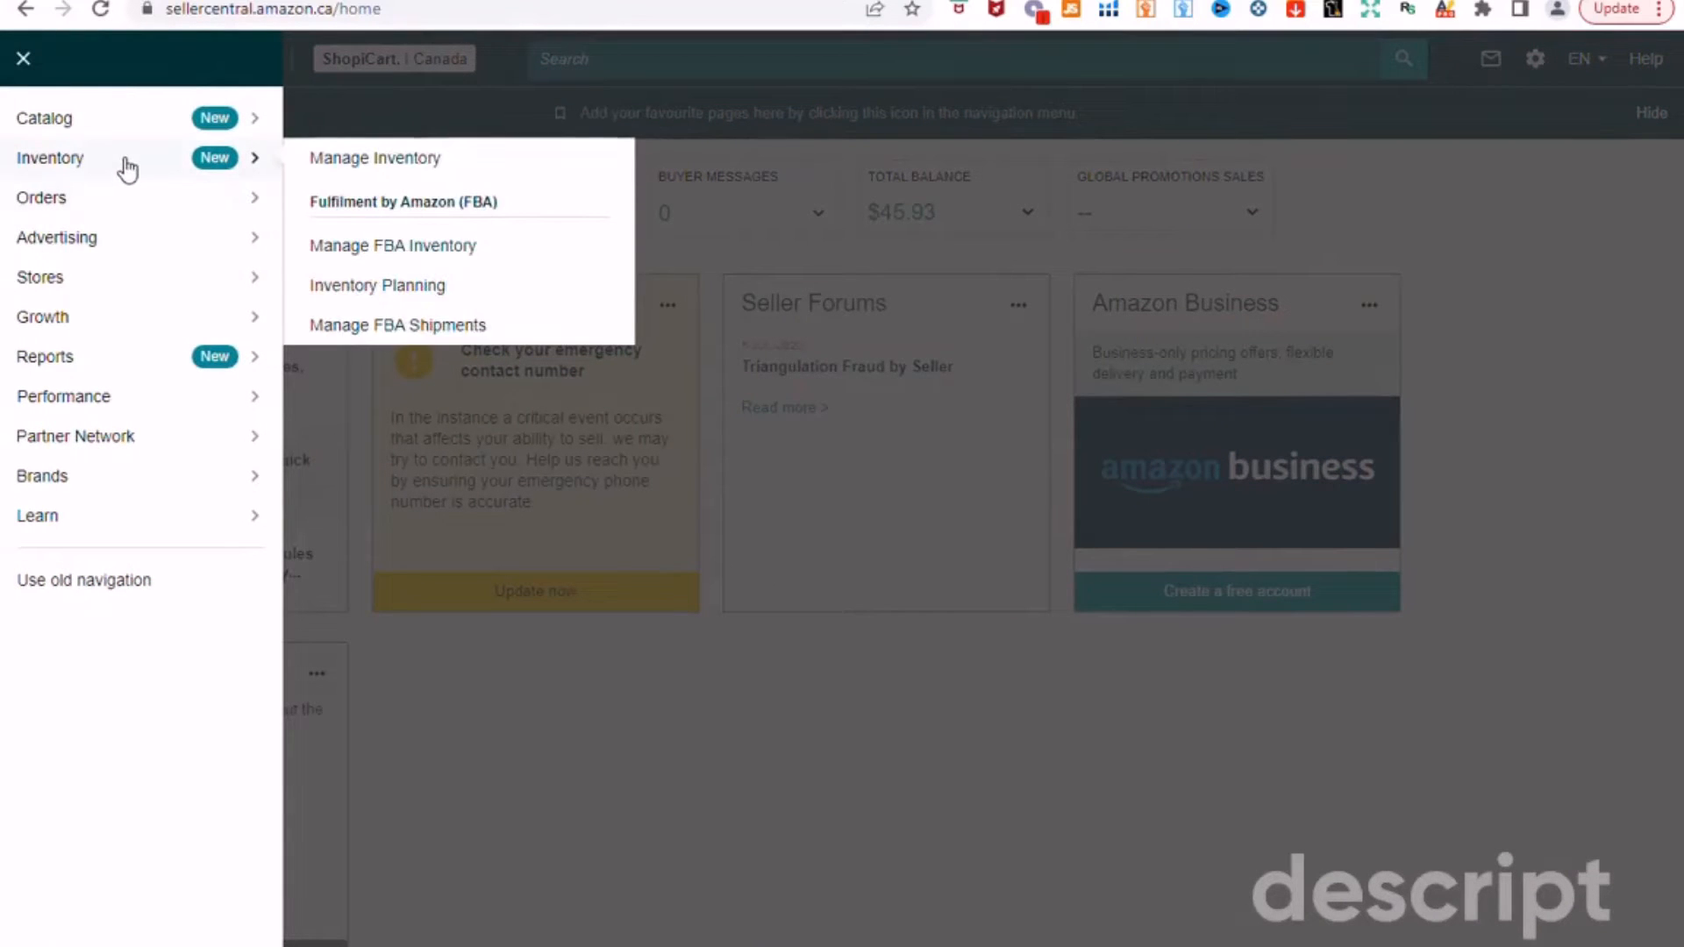
left_click(456, 159)
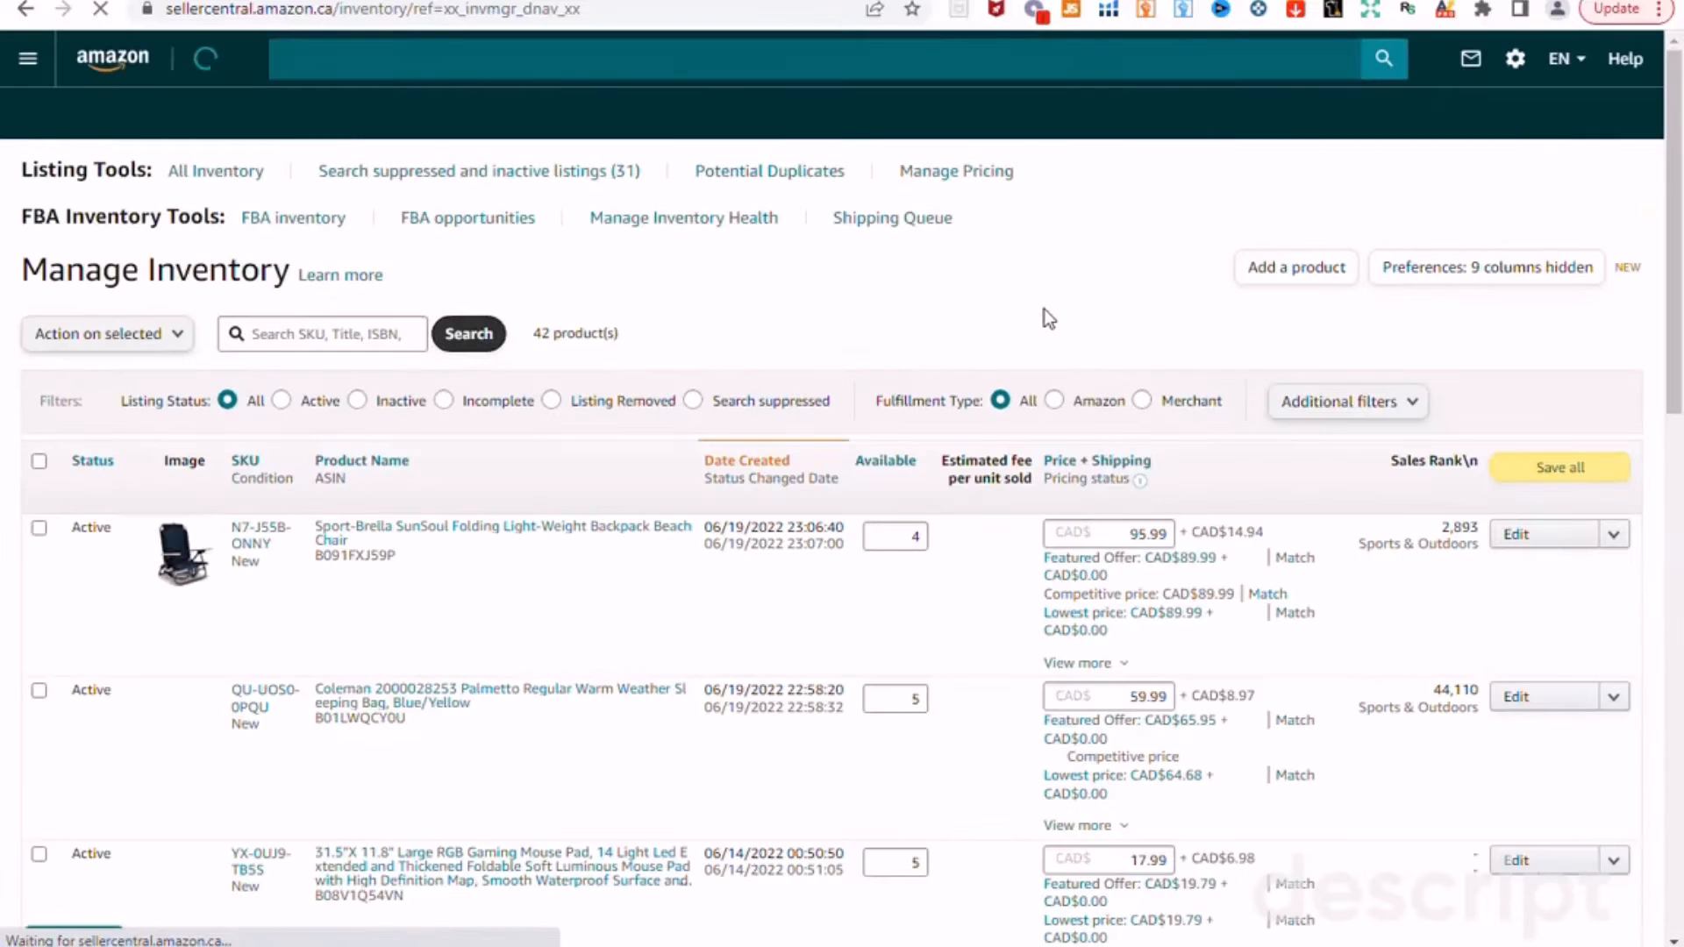
left_click(1296, 269)
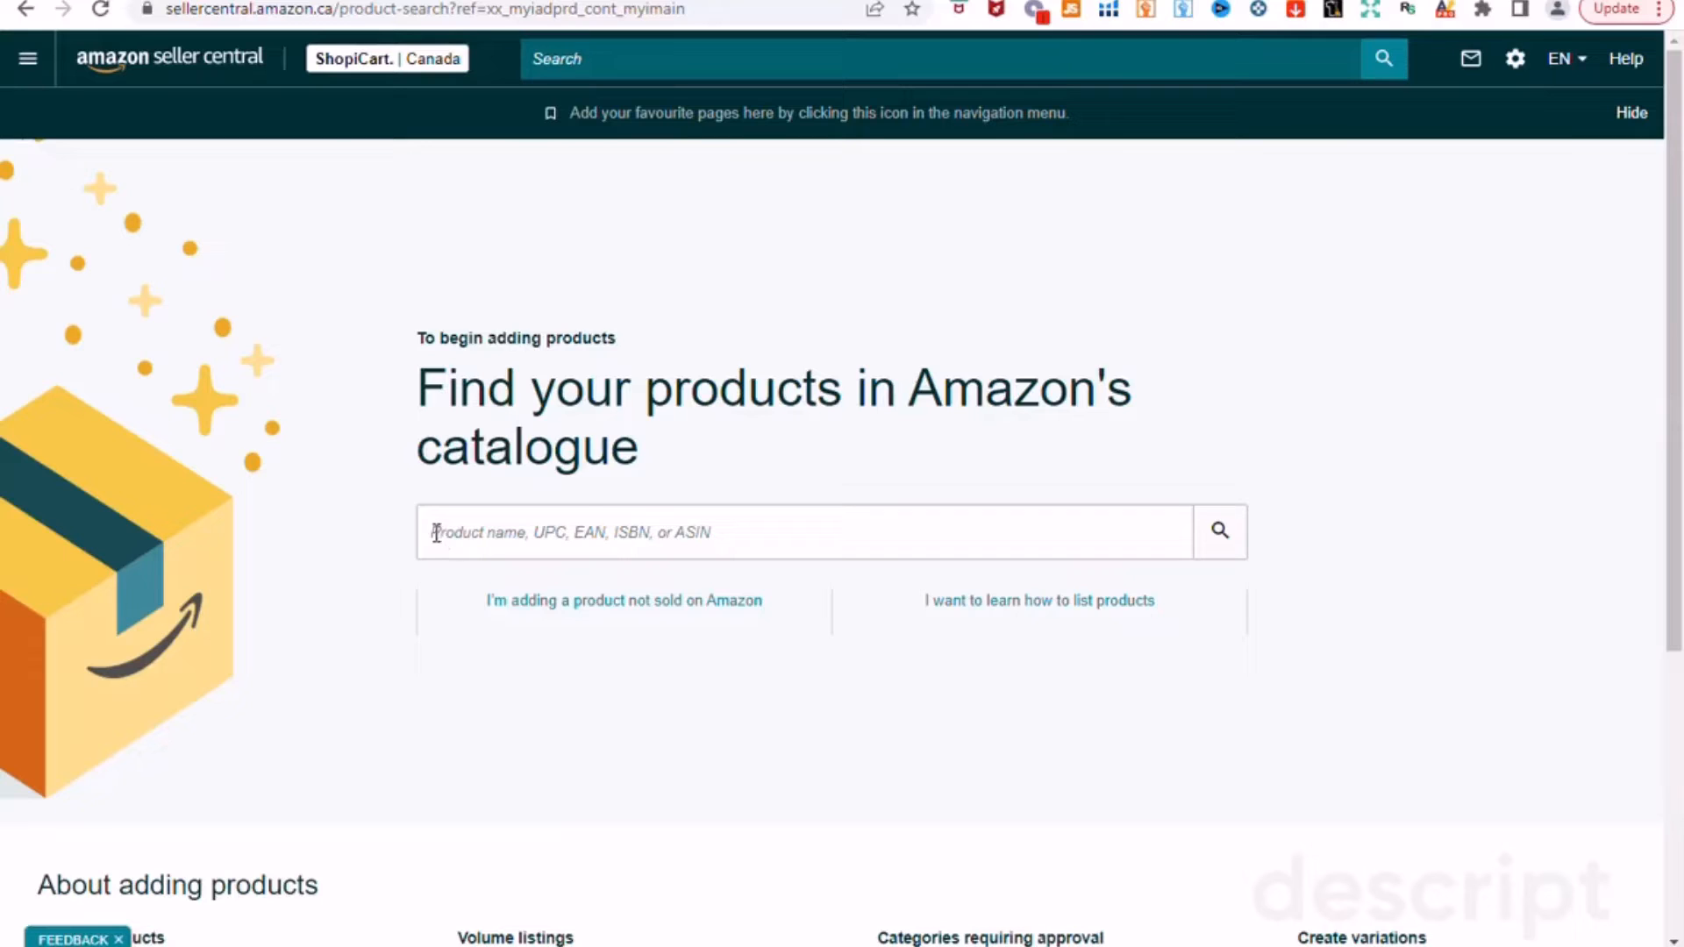
Step: List a product not sold on Amazon under the first 'bluetooth fm transmitter' category result, FM Transmitters
left_click(561, 603)
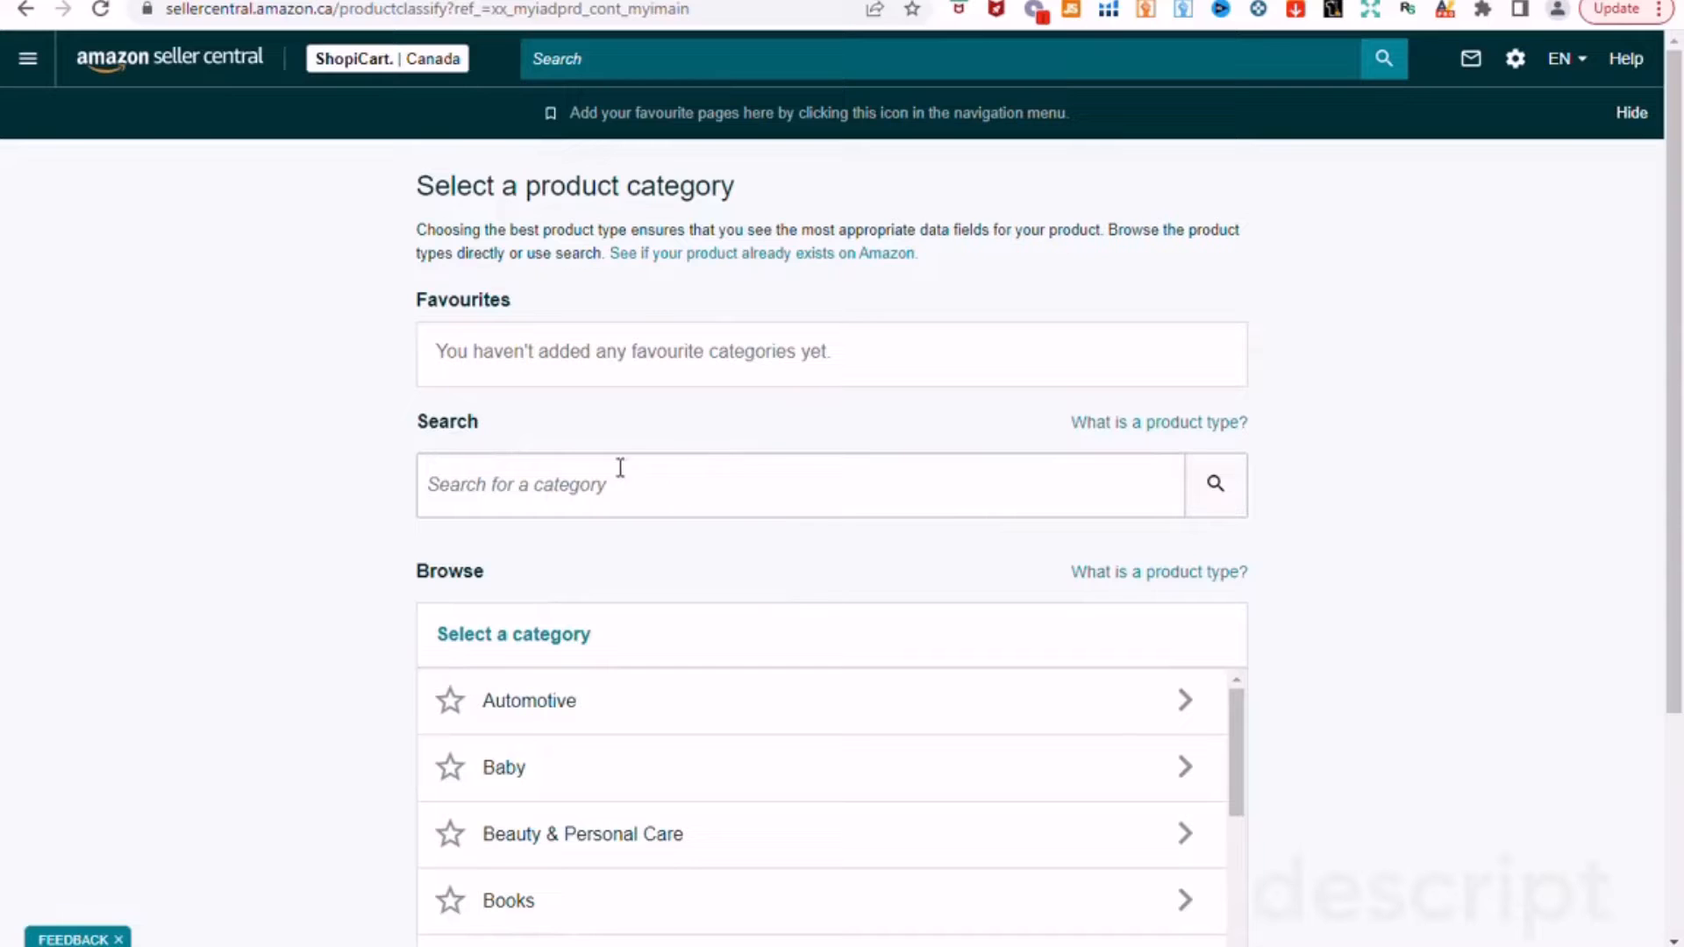
left_click(721, 496)
type("blu")
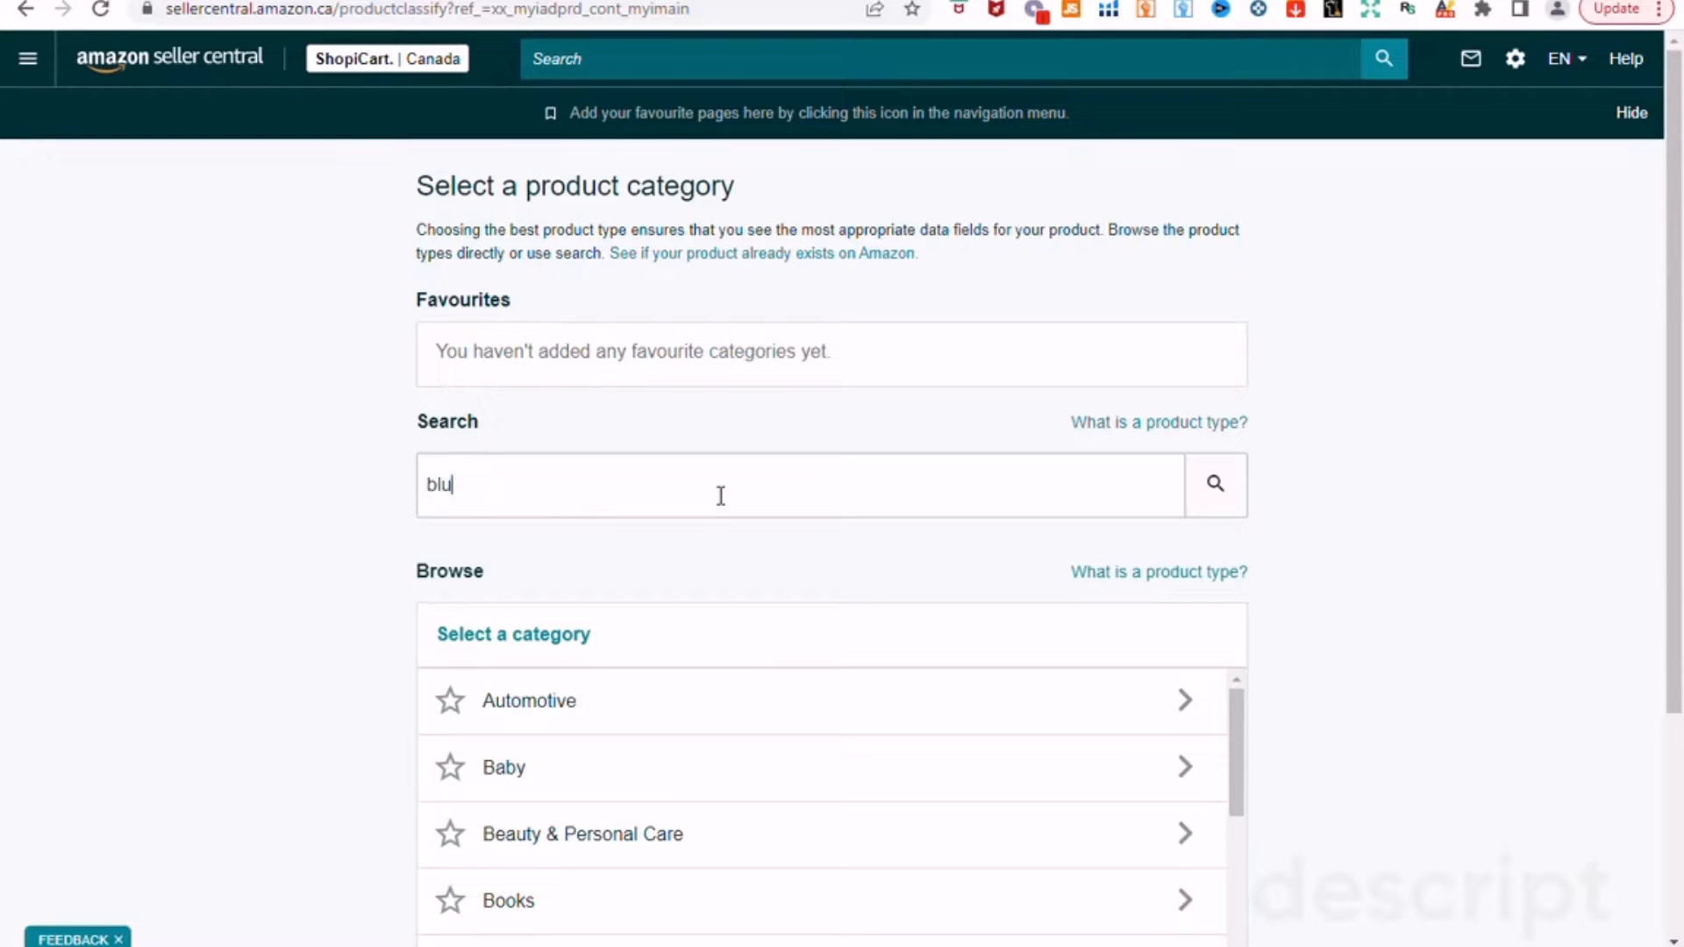
type("etooth fm tran")
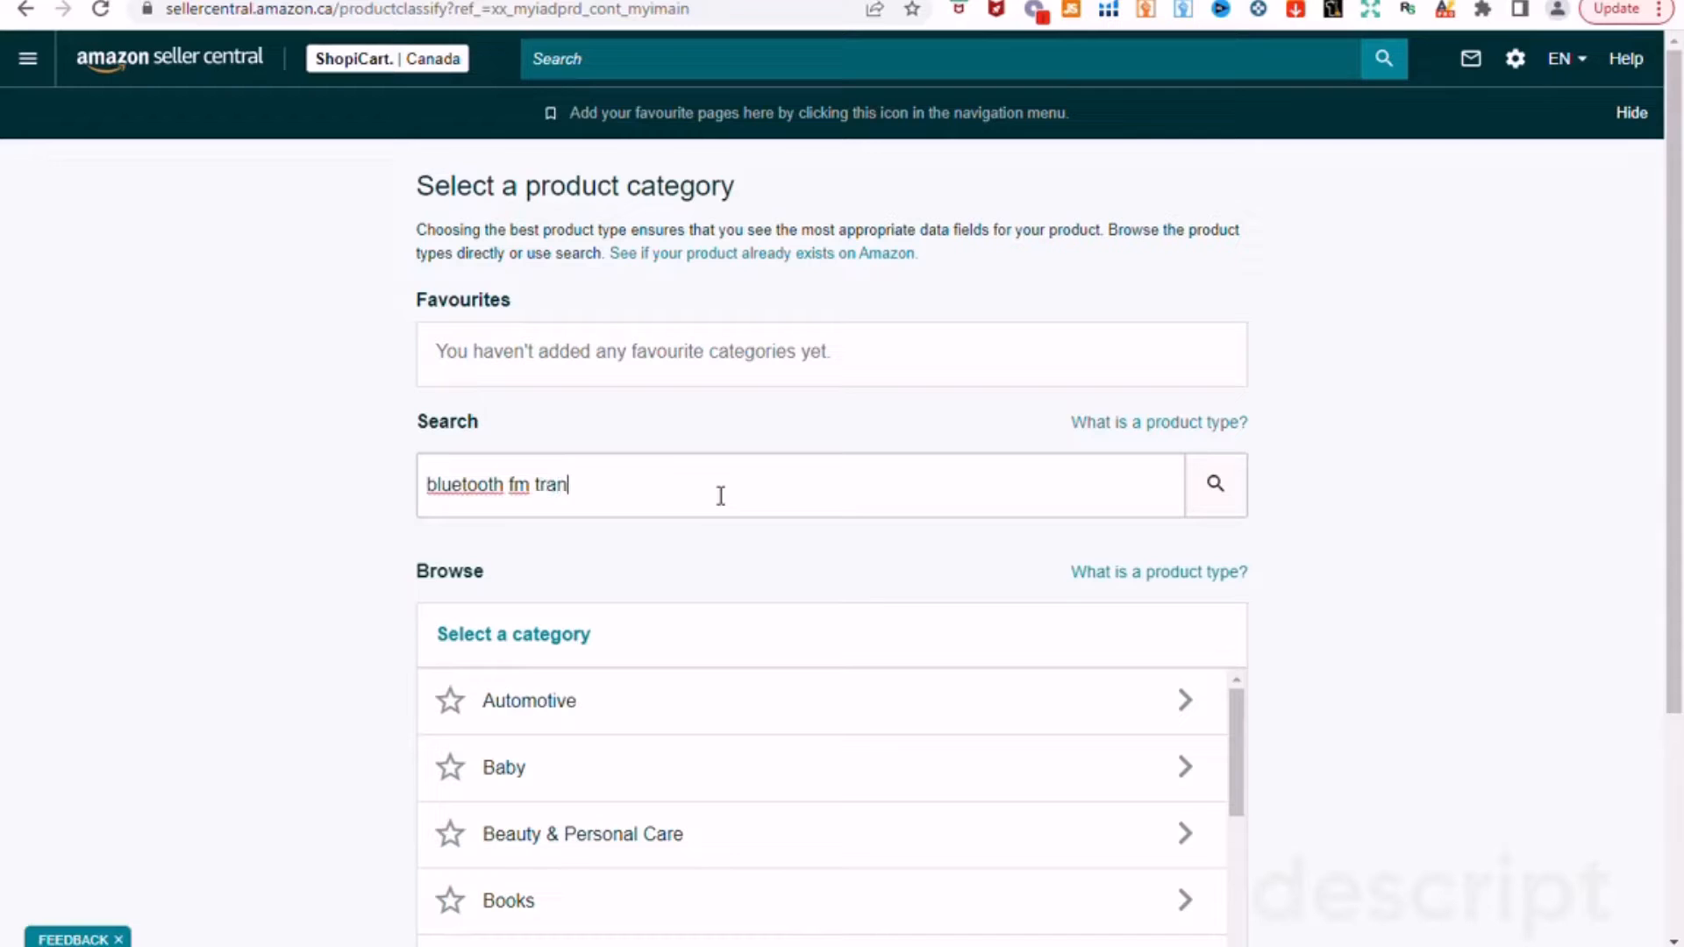
type("smitter")
key("Return")
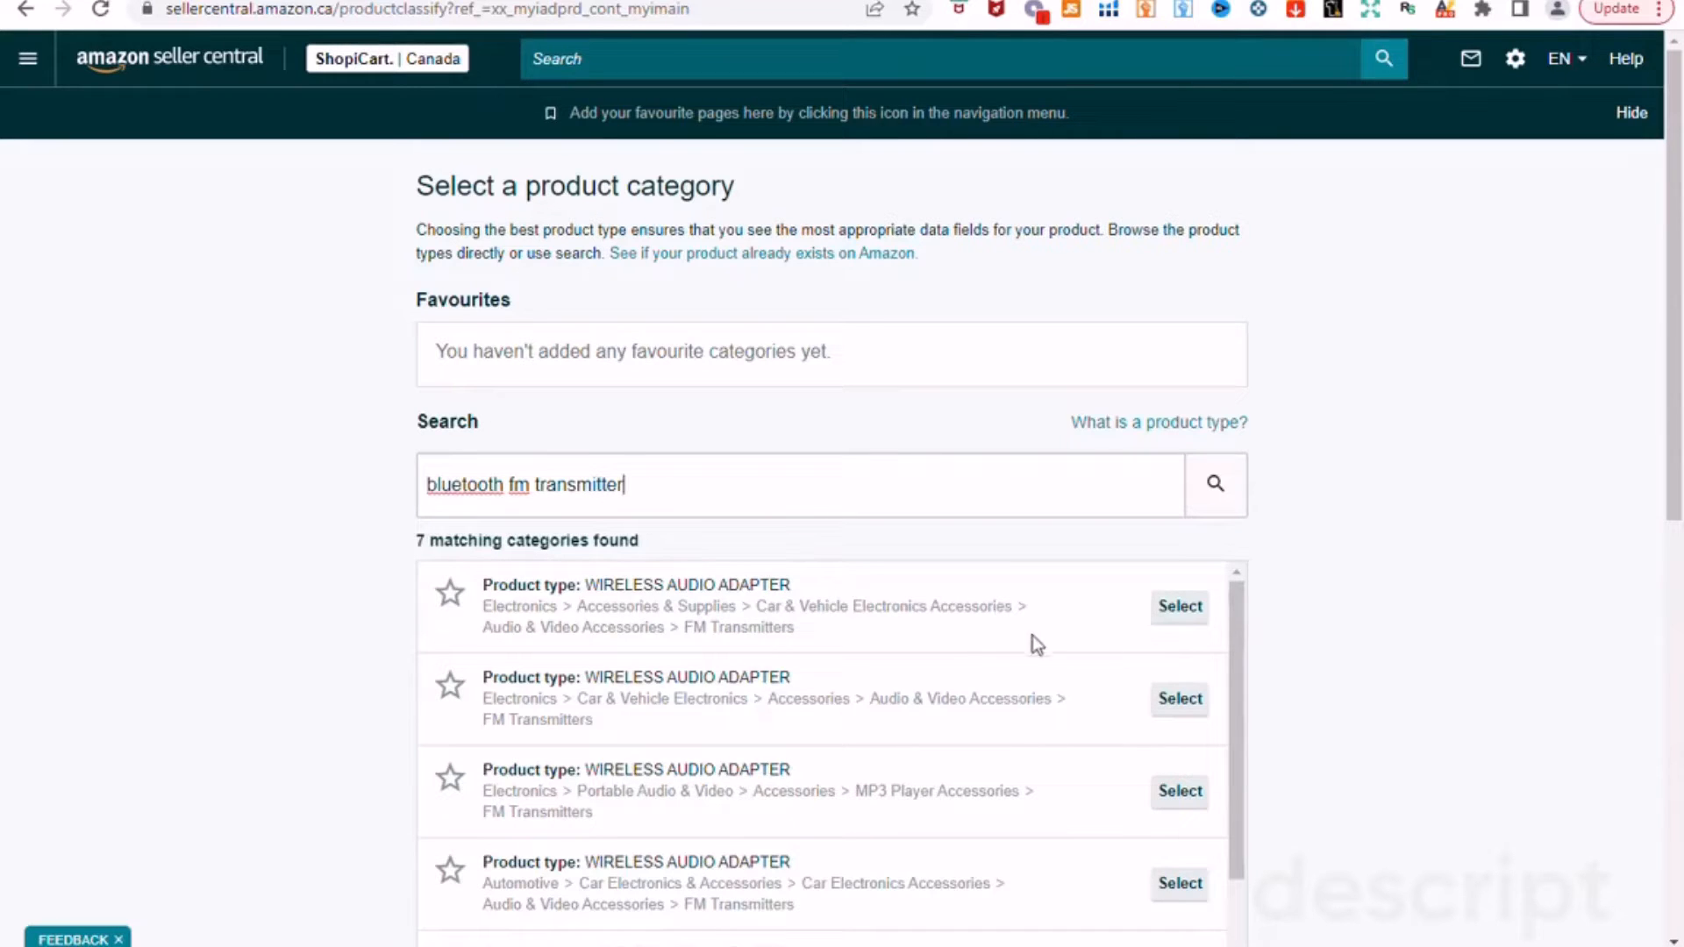
left_click(1176, 613)
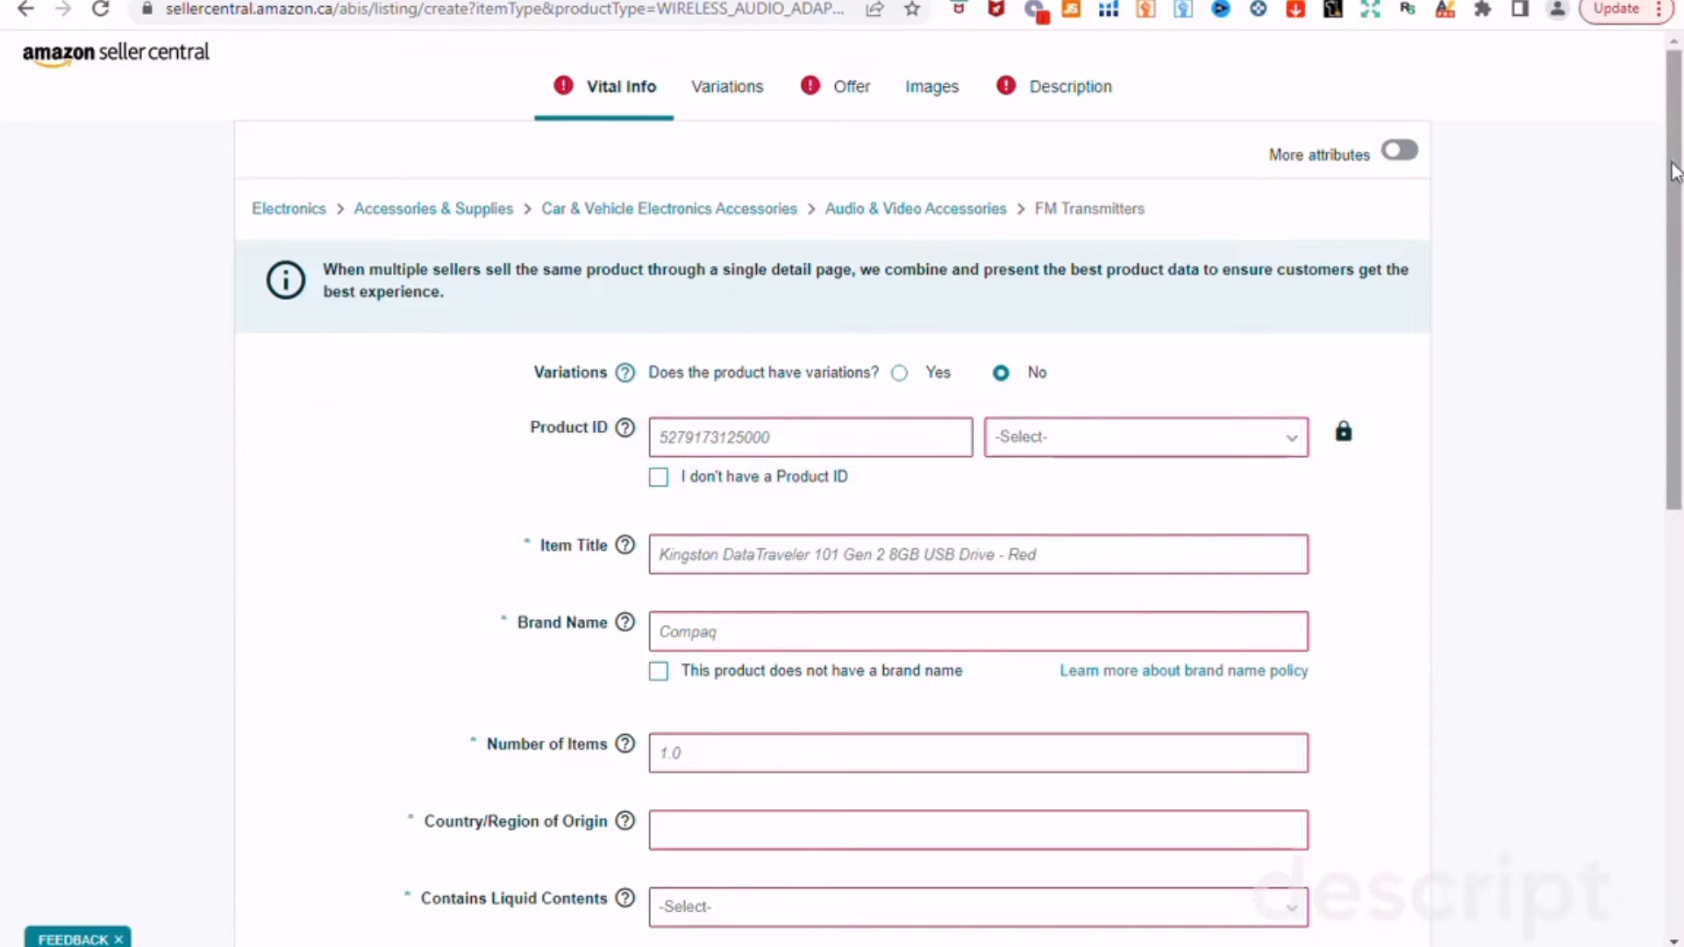
Step: Check the Product ID help on the Vital Info form and bring up the Product ID type list
left_click_drag(1673, 171, 1669, 234)
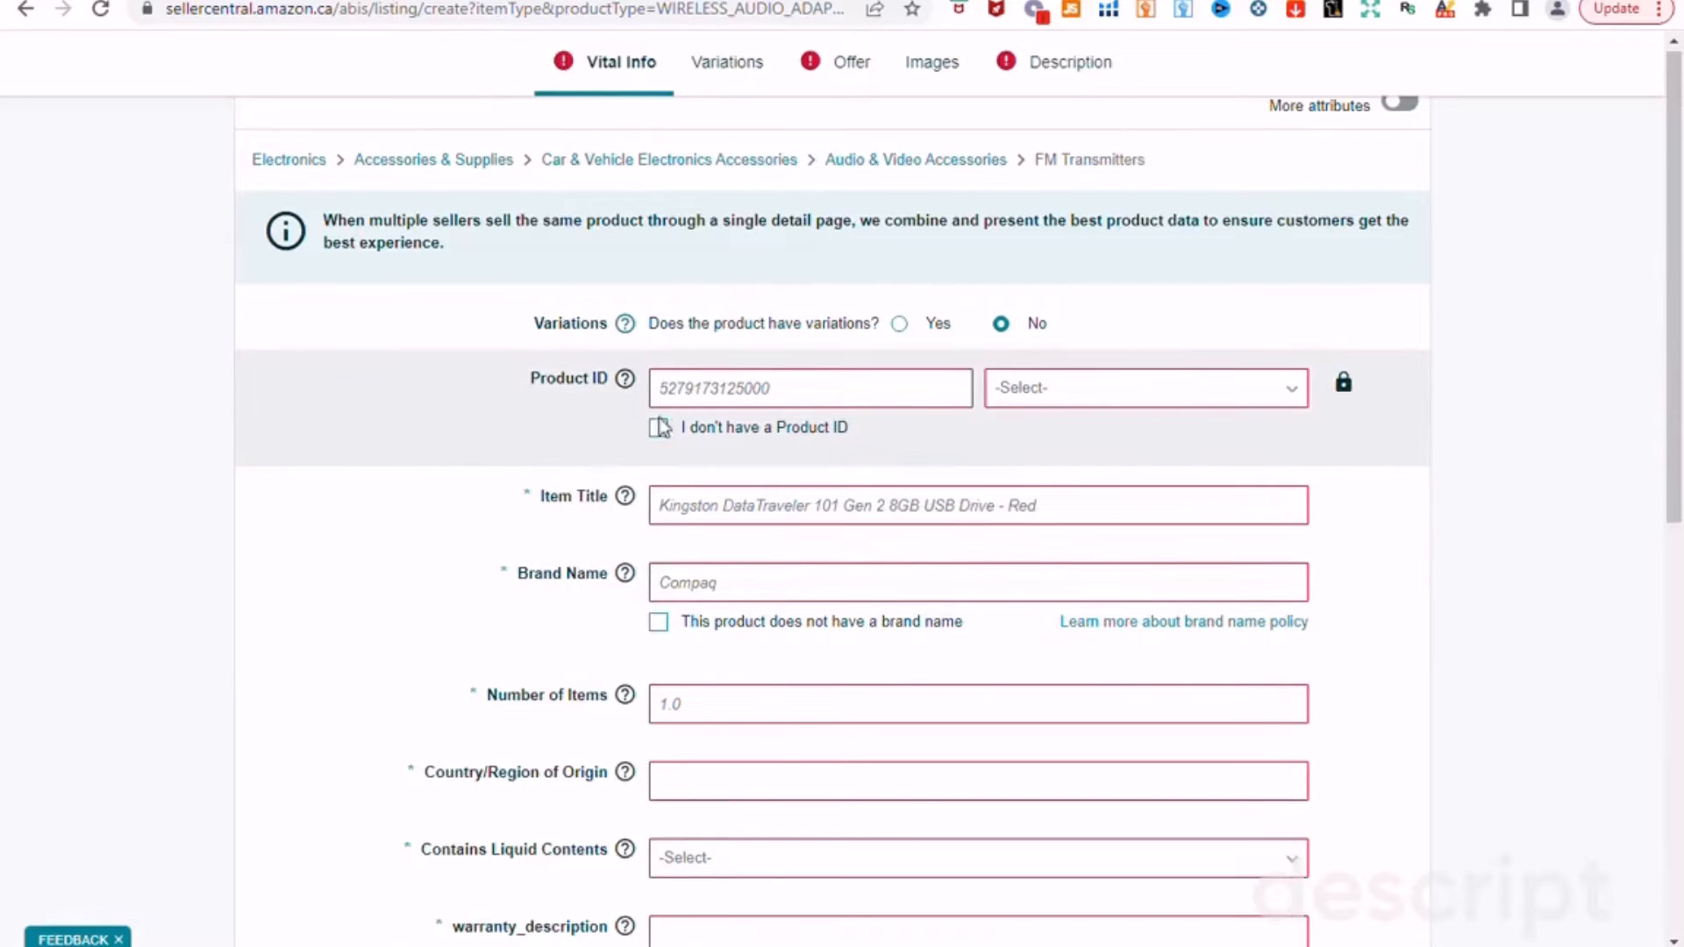
mouse_move(624, 384)
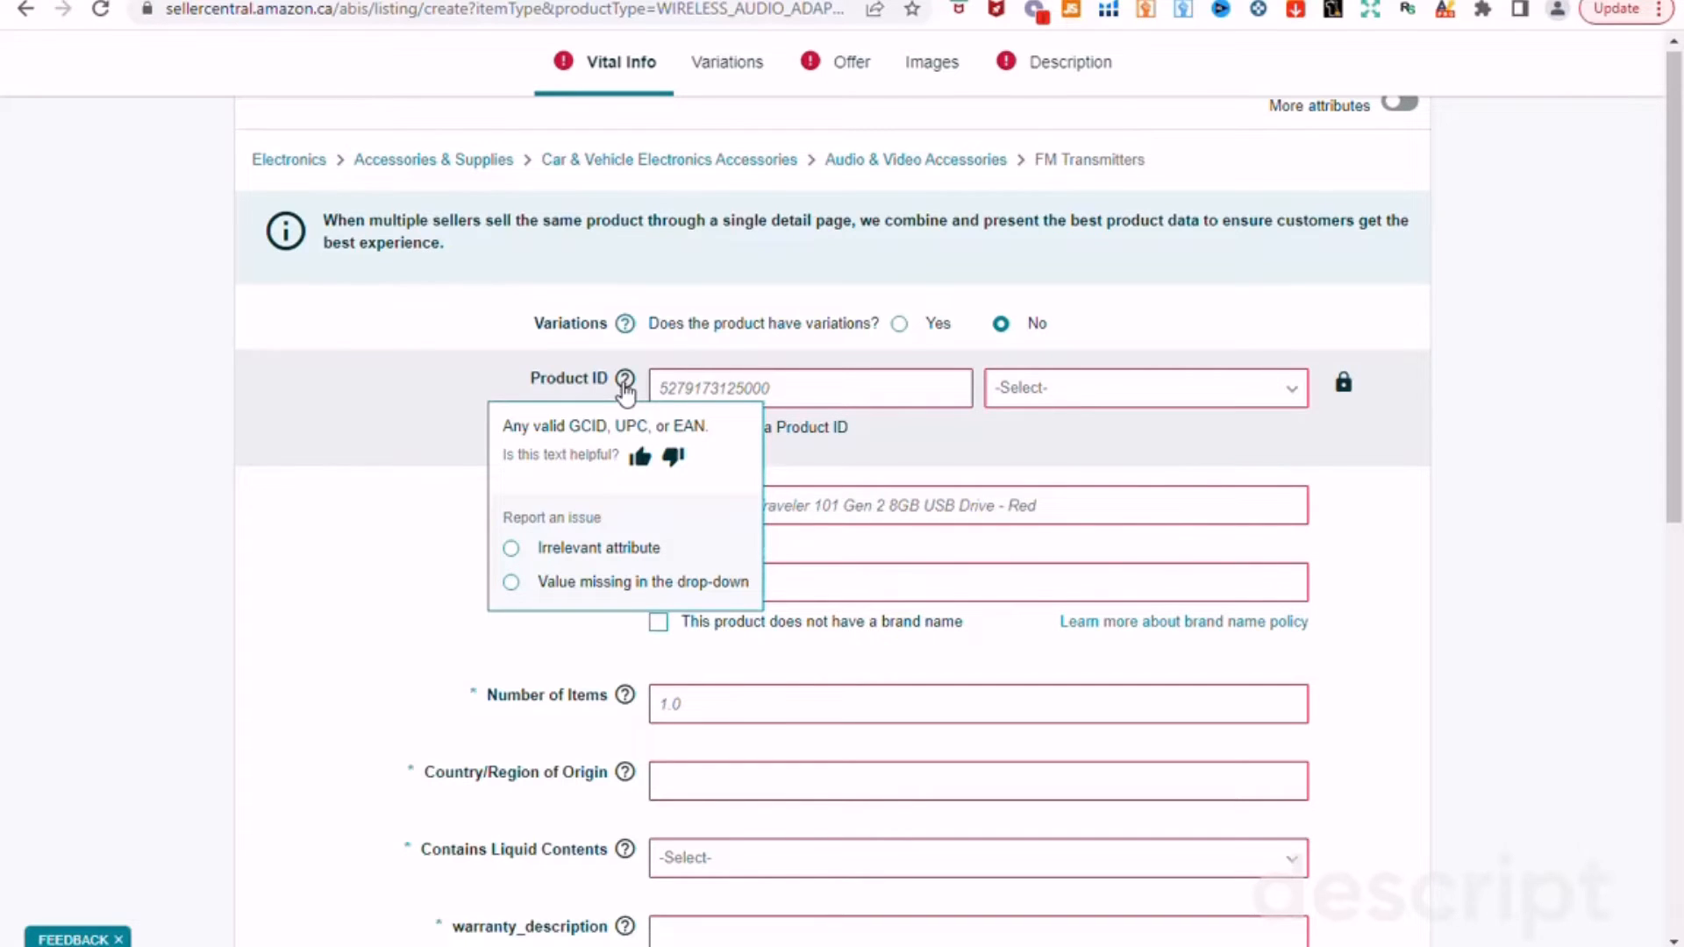
left_click(1294, 389)
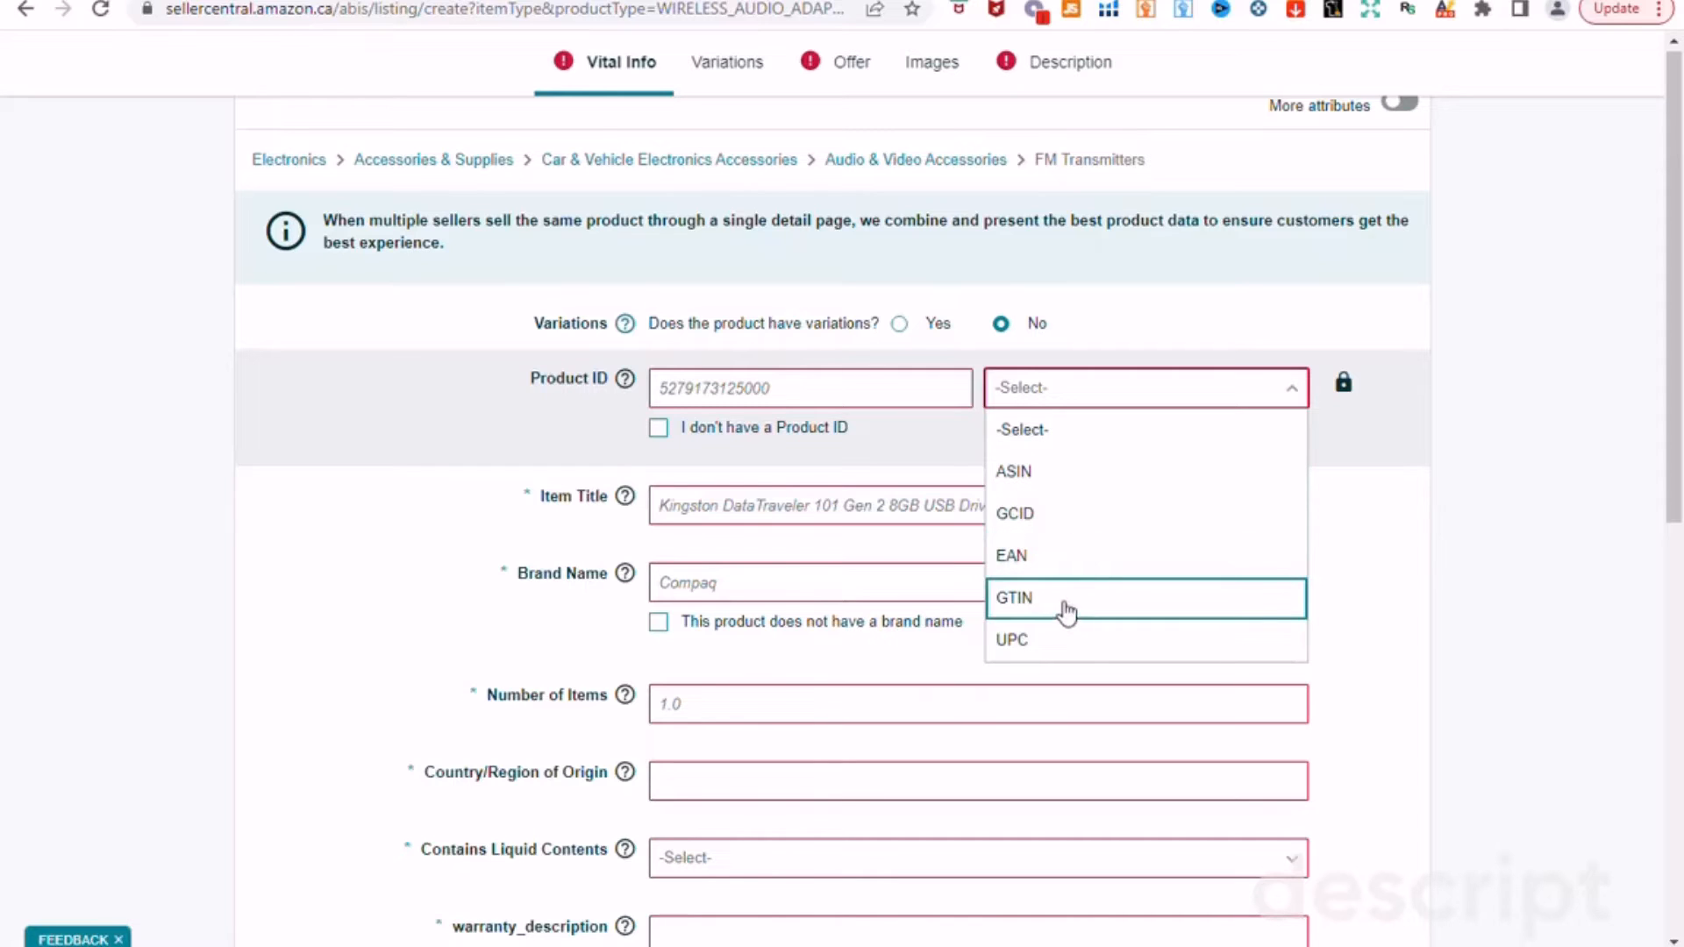
left_click(193, 507)
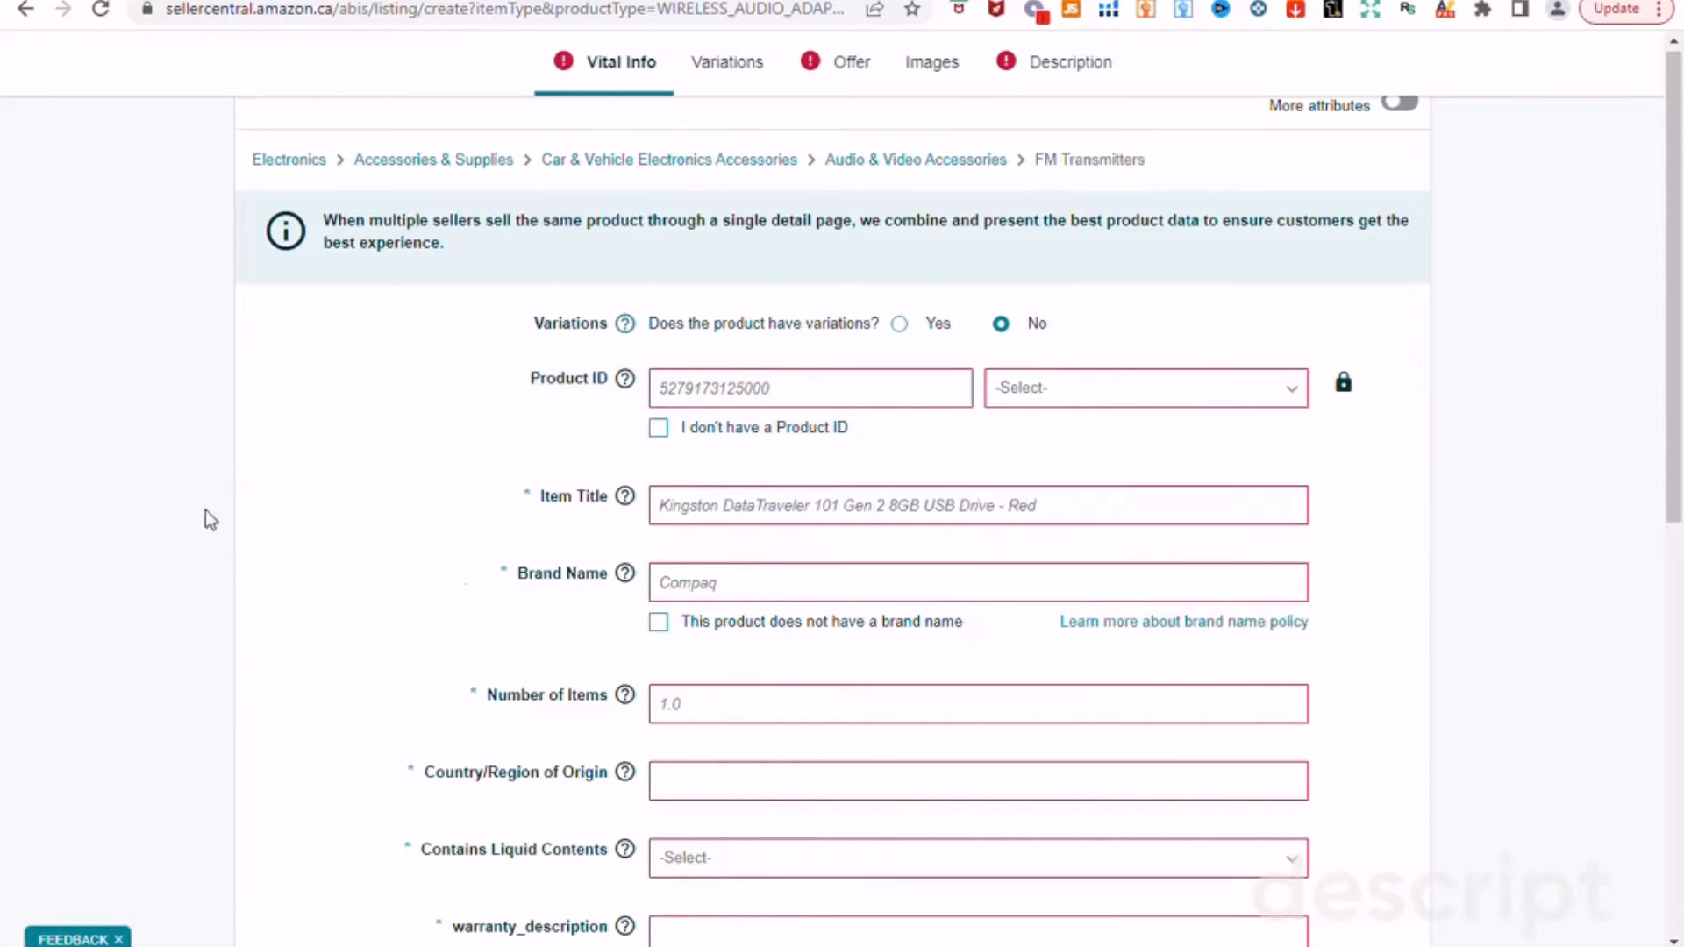
left_click(1200, 399)
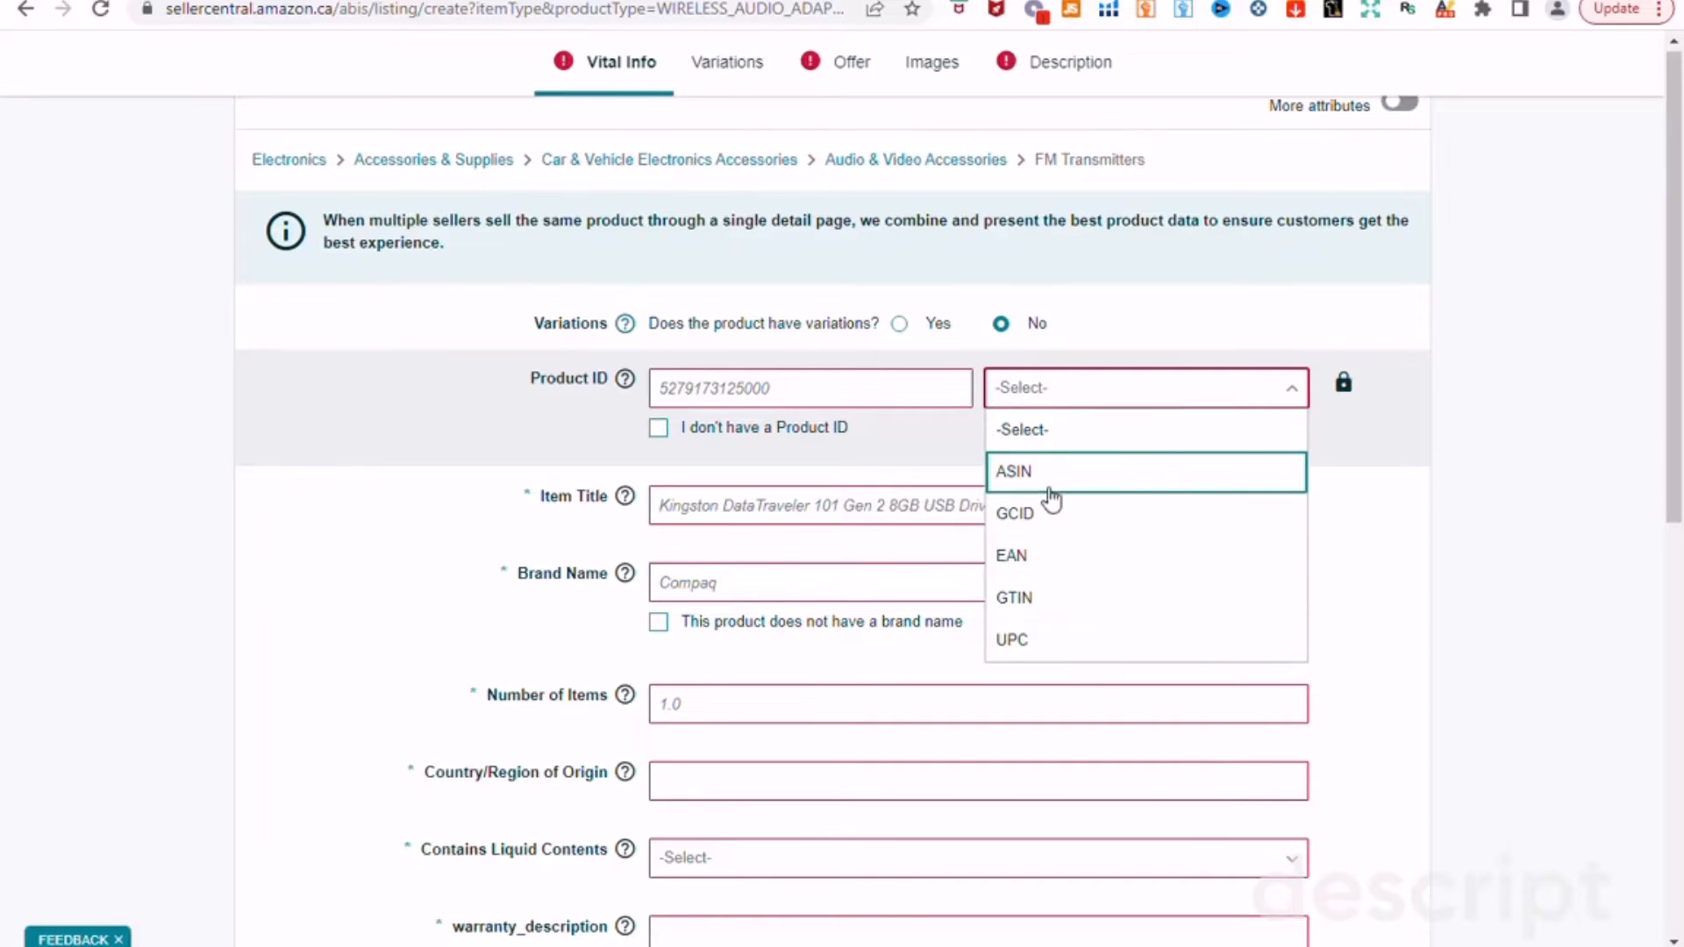
Step: Set Product ID type to UPC and keep Brand Name as Generic by toggling the no-brand option
left_click(1044, 654)
left_click(747, 396)
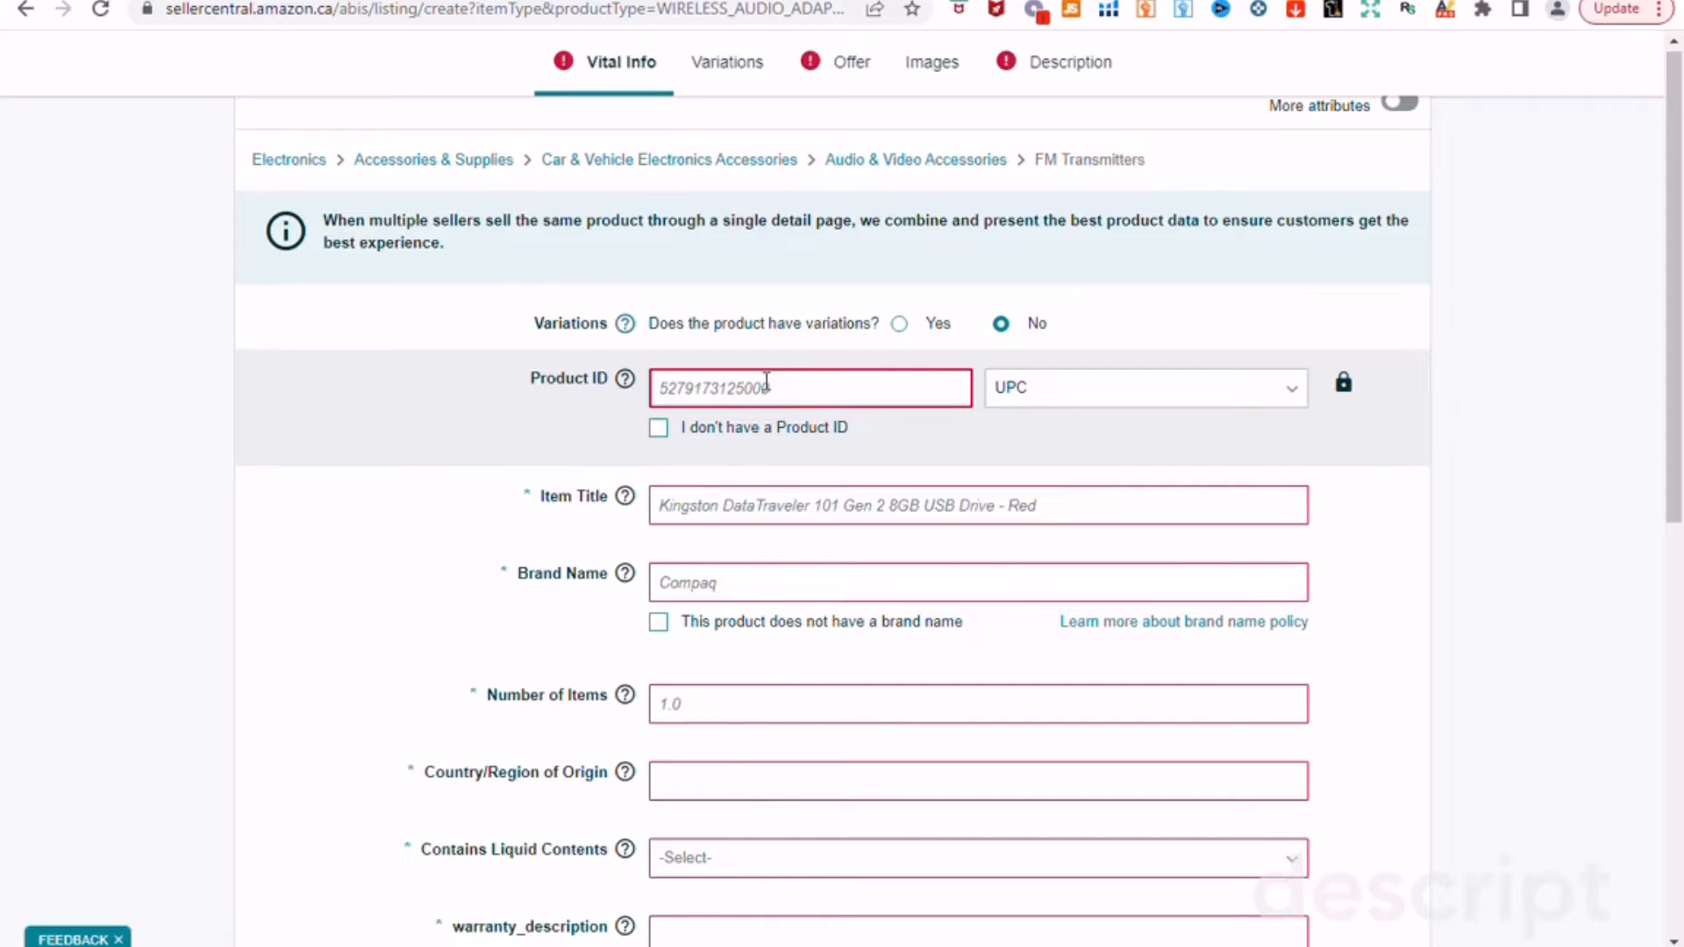
left_click(717, 499)
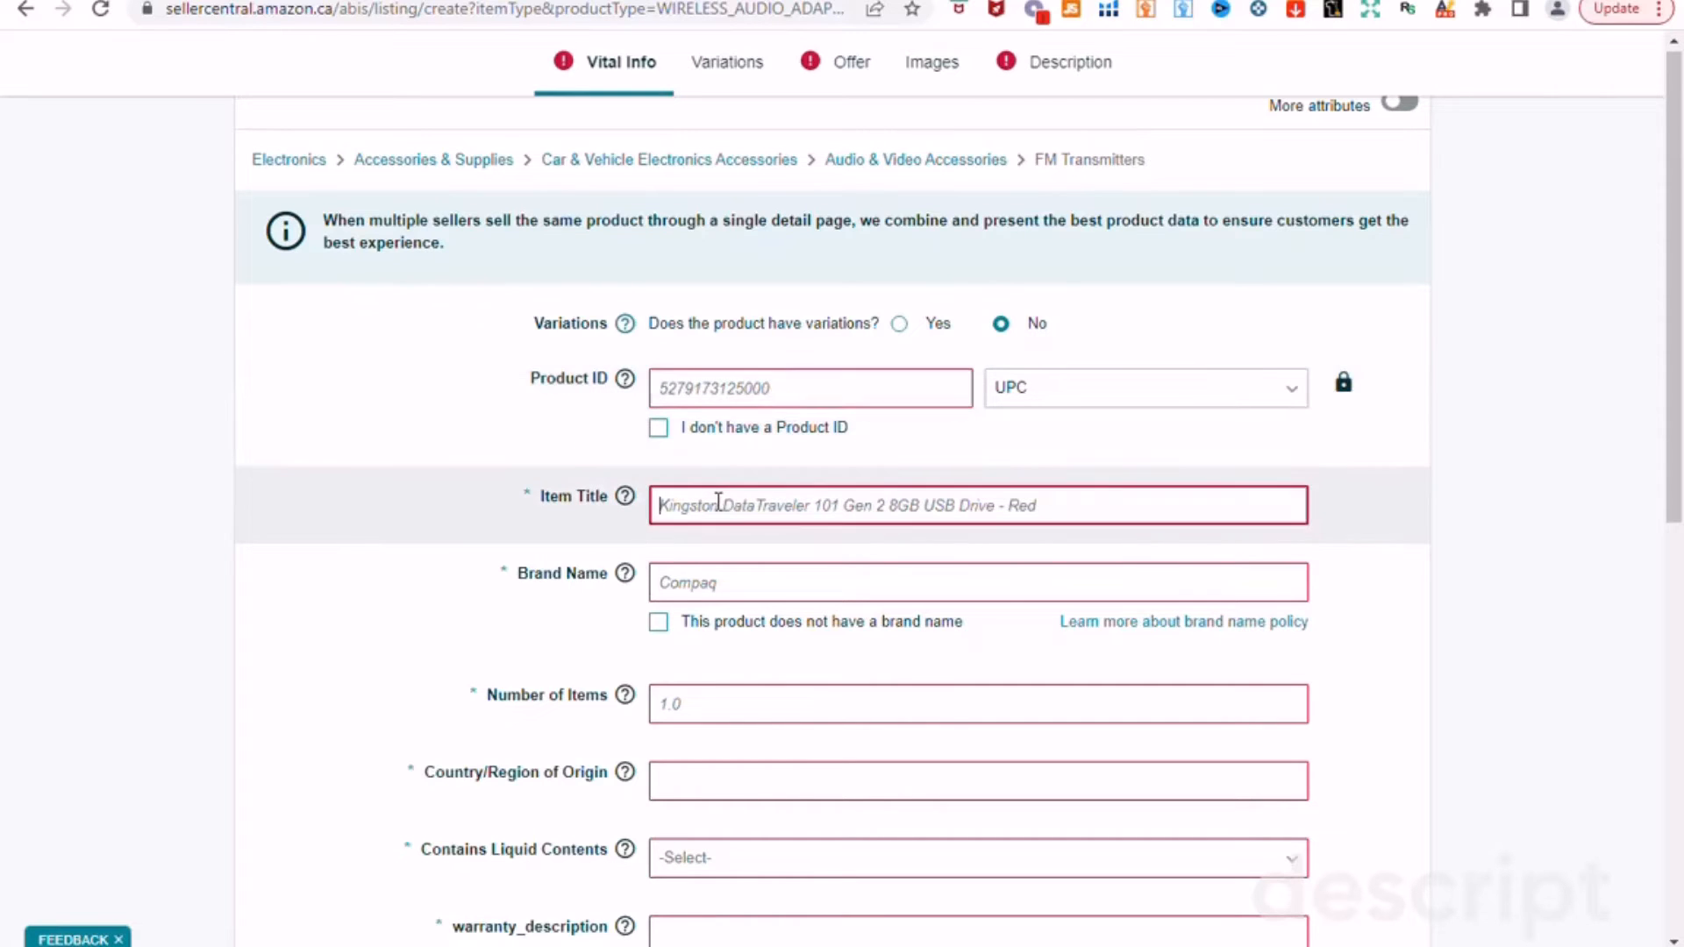
left_click(741, 592)
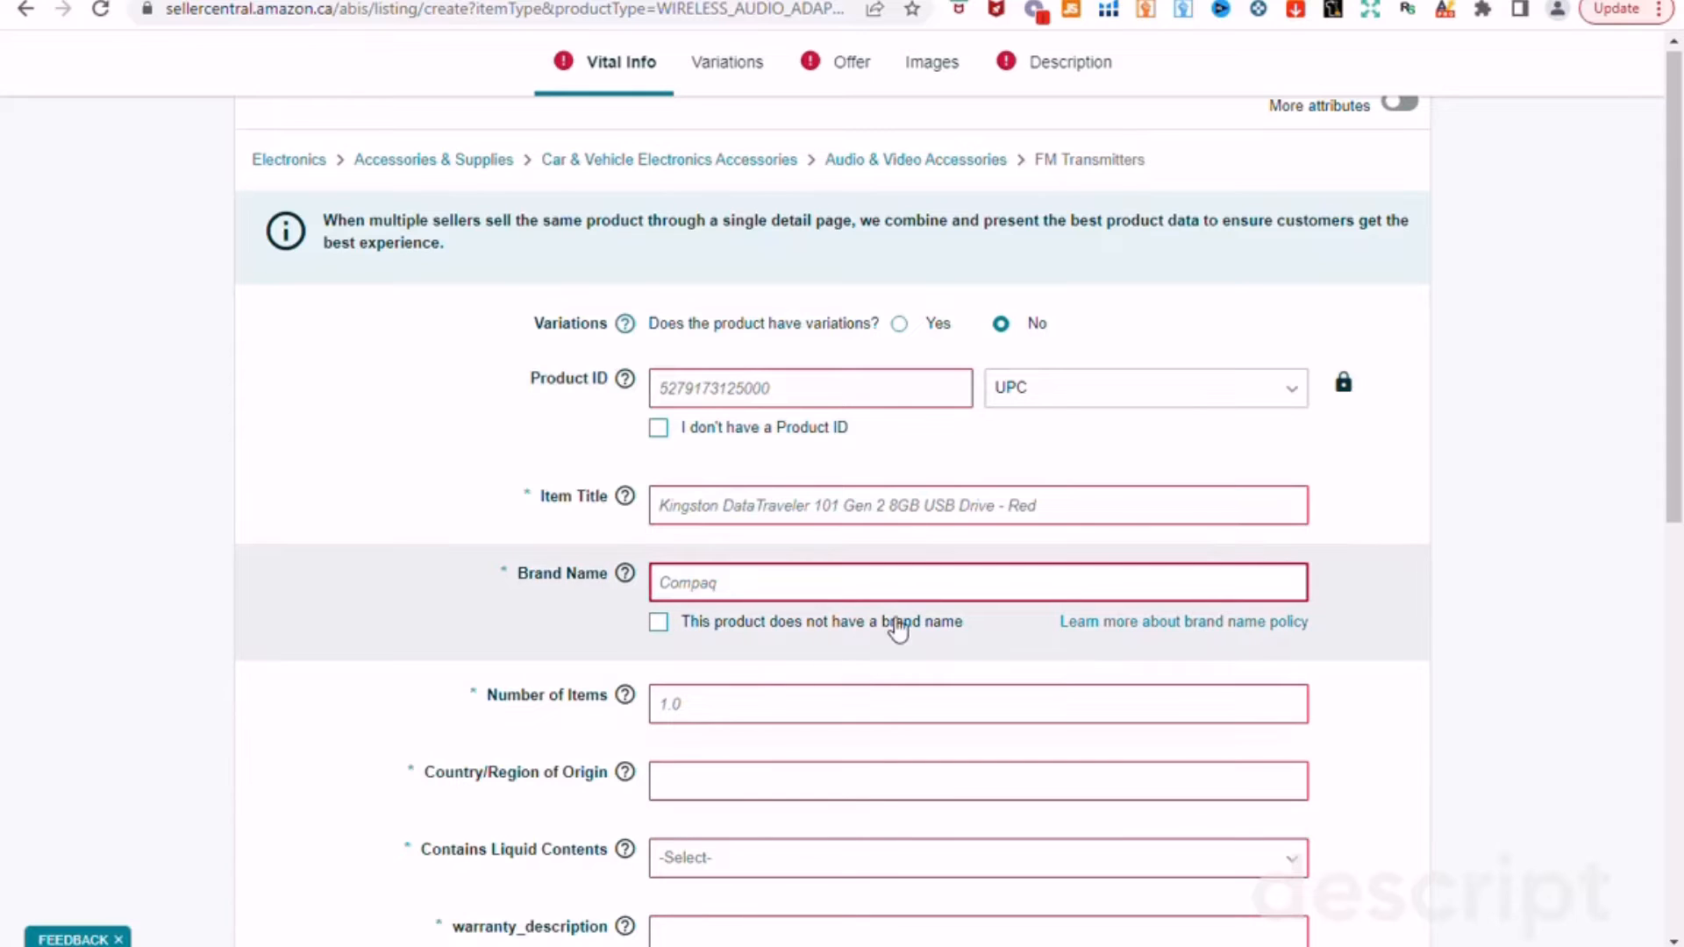
left_click(658, 624)
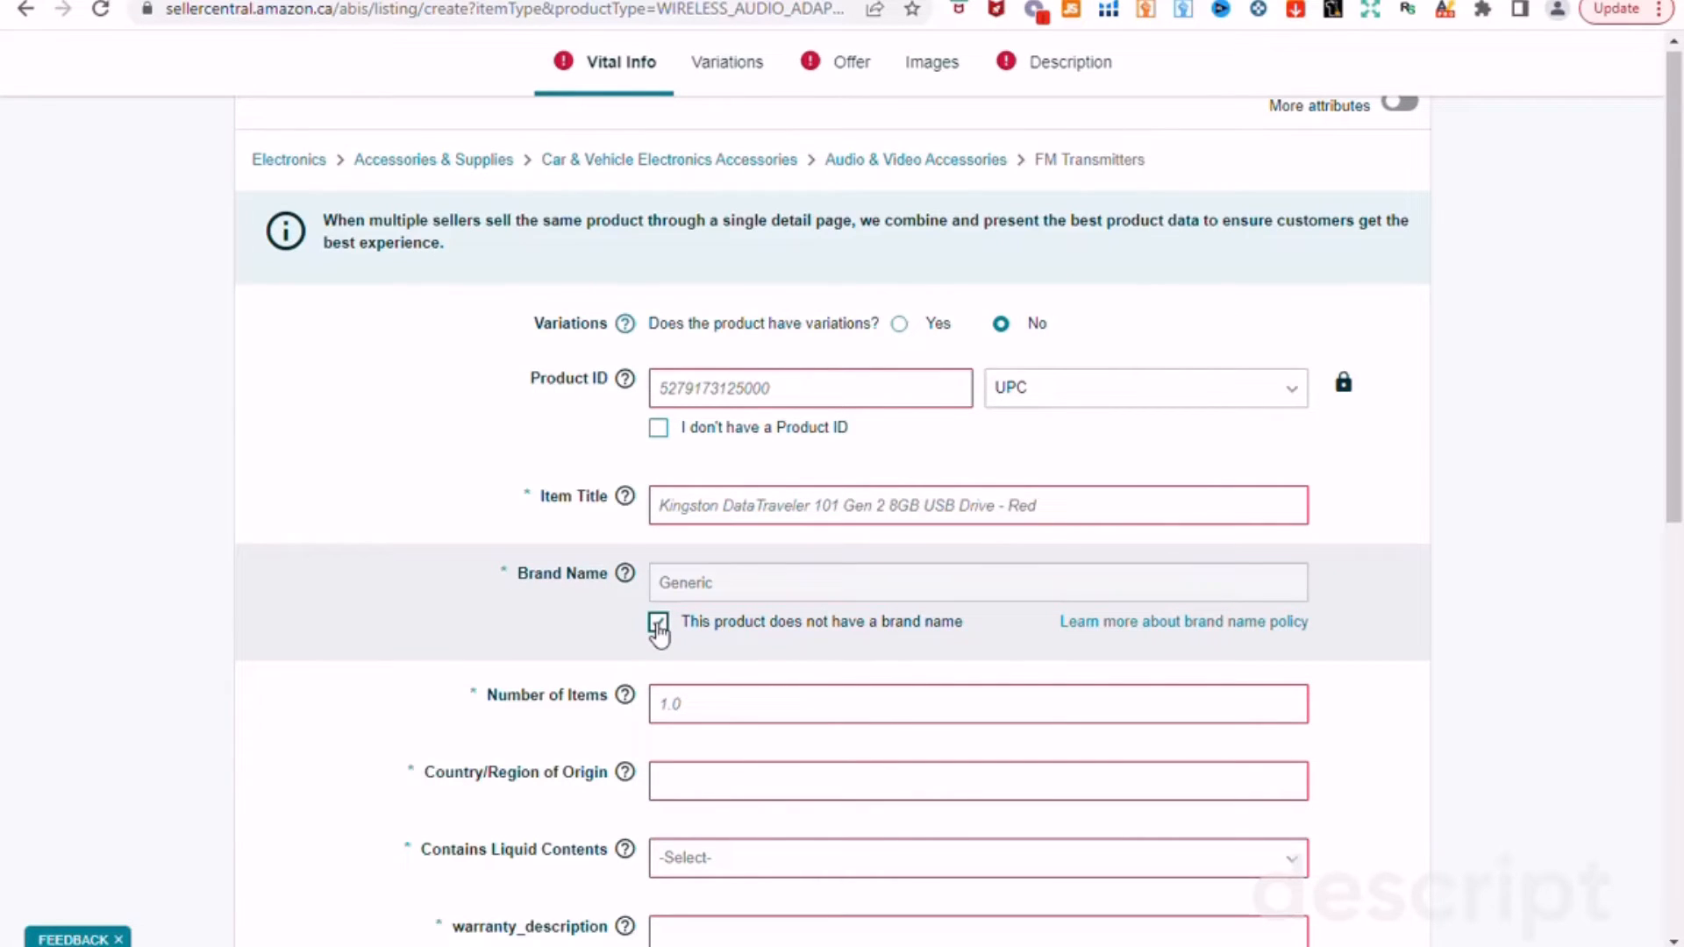
left_click(658, 624)
left_click(697, 699)
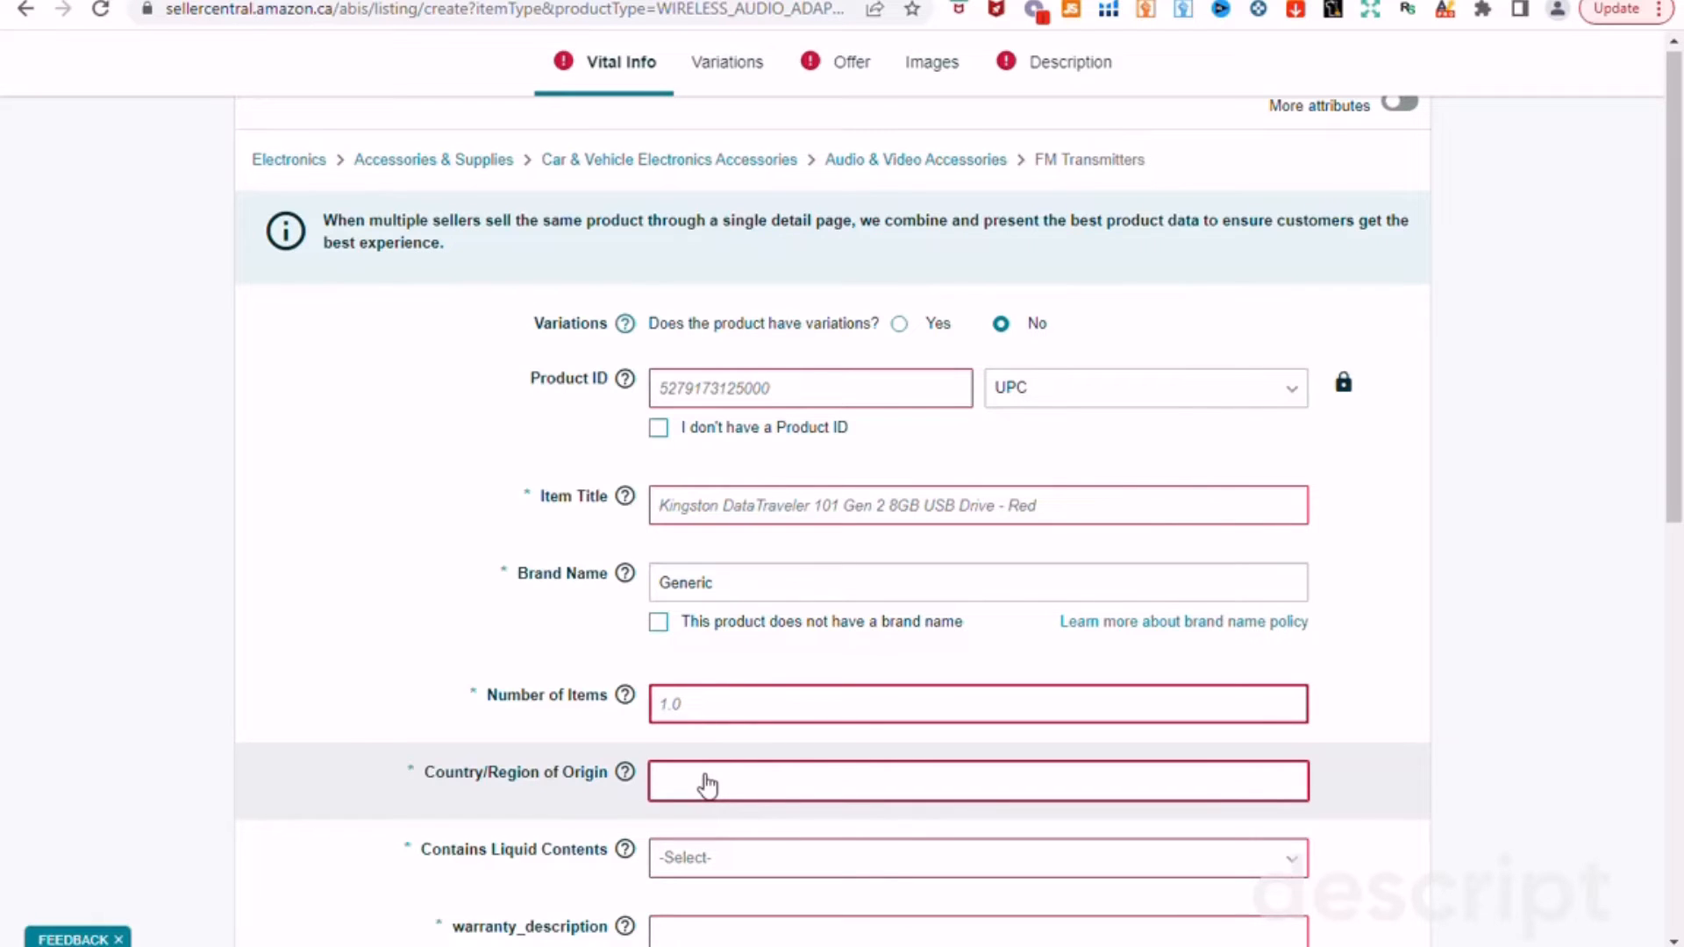
scroll(701, 859, "down", 3)
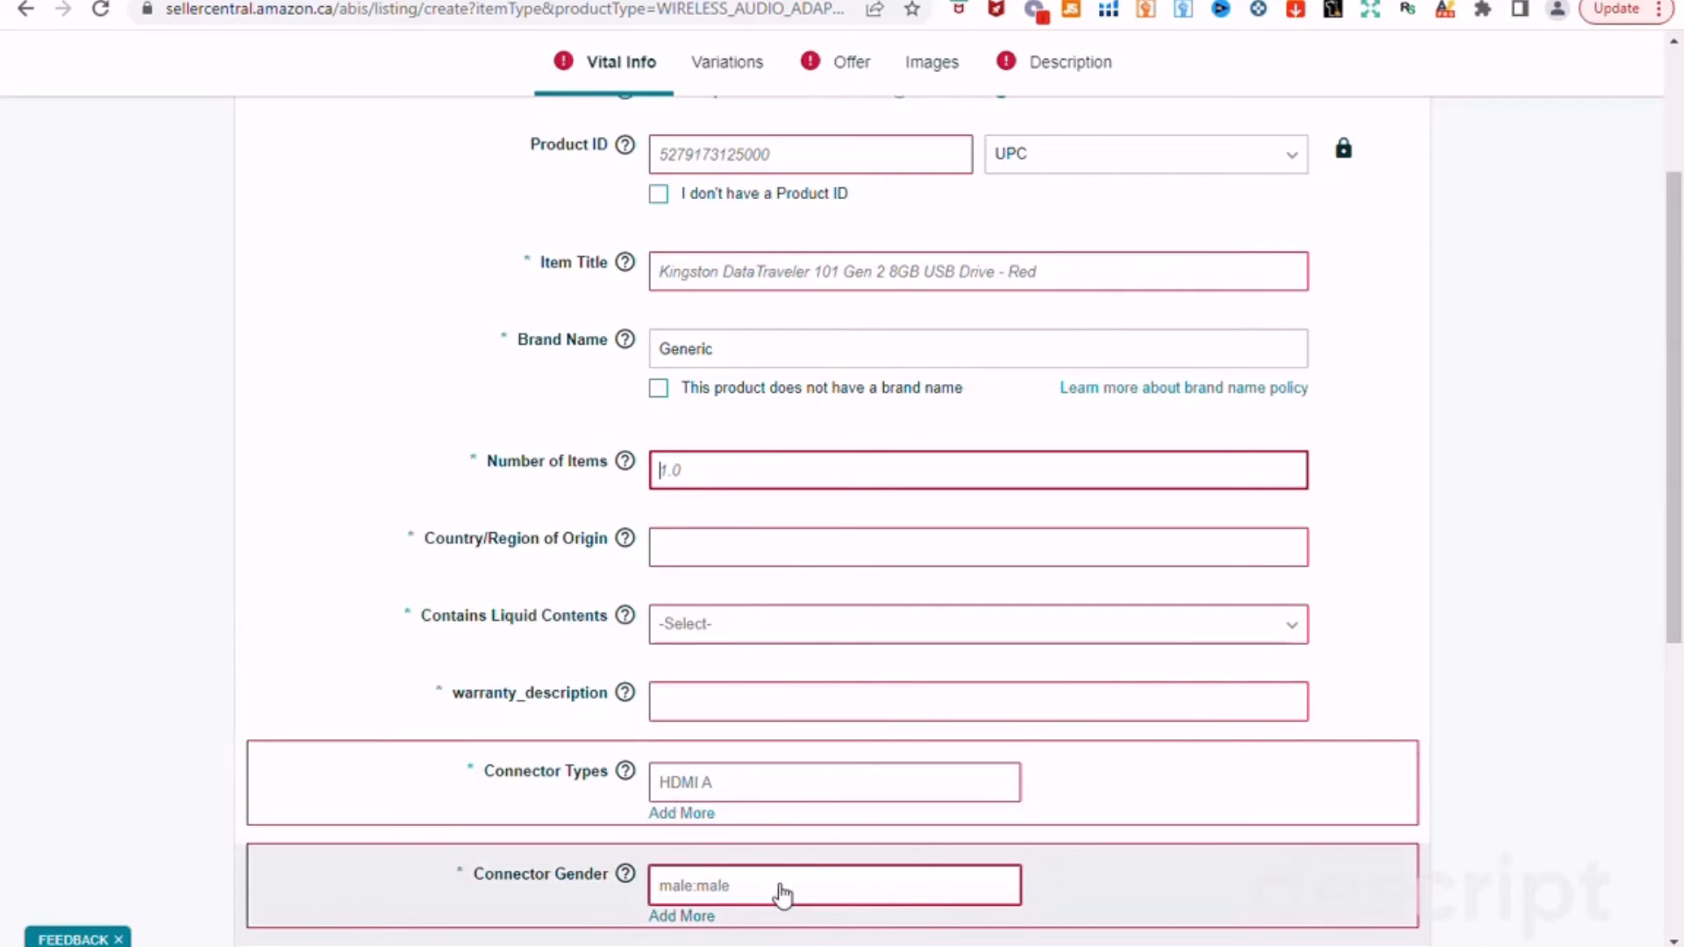
scroll(776, 887, "down", 1)
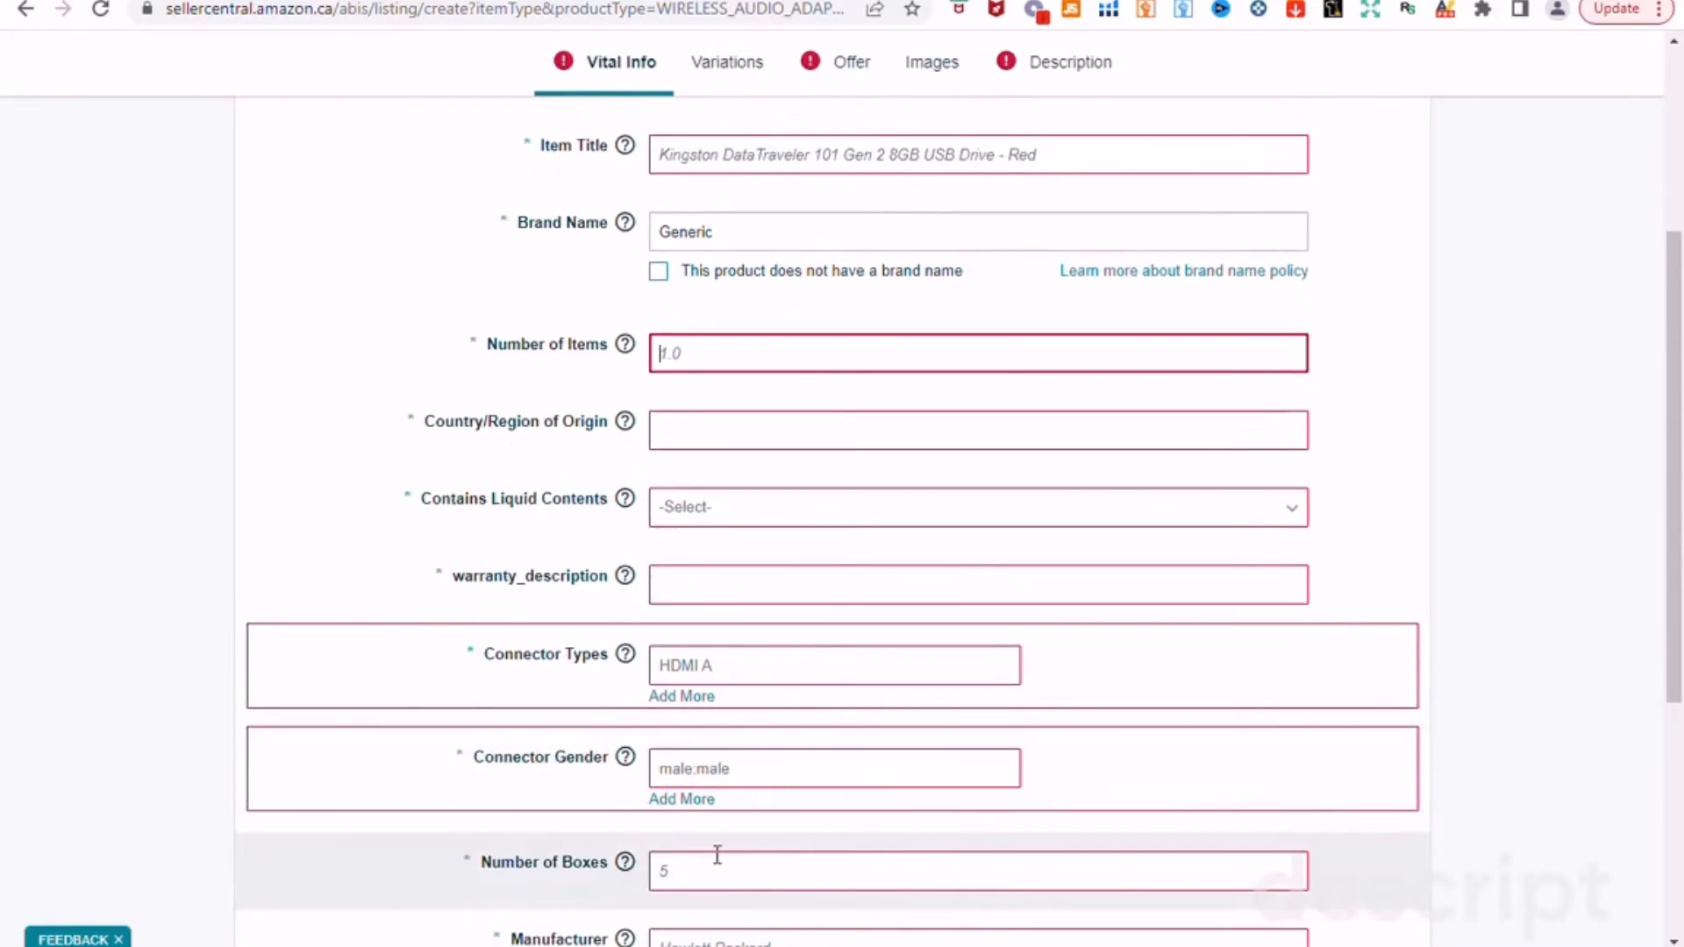
scroll(715, 858, "down", 1)
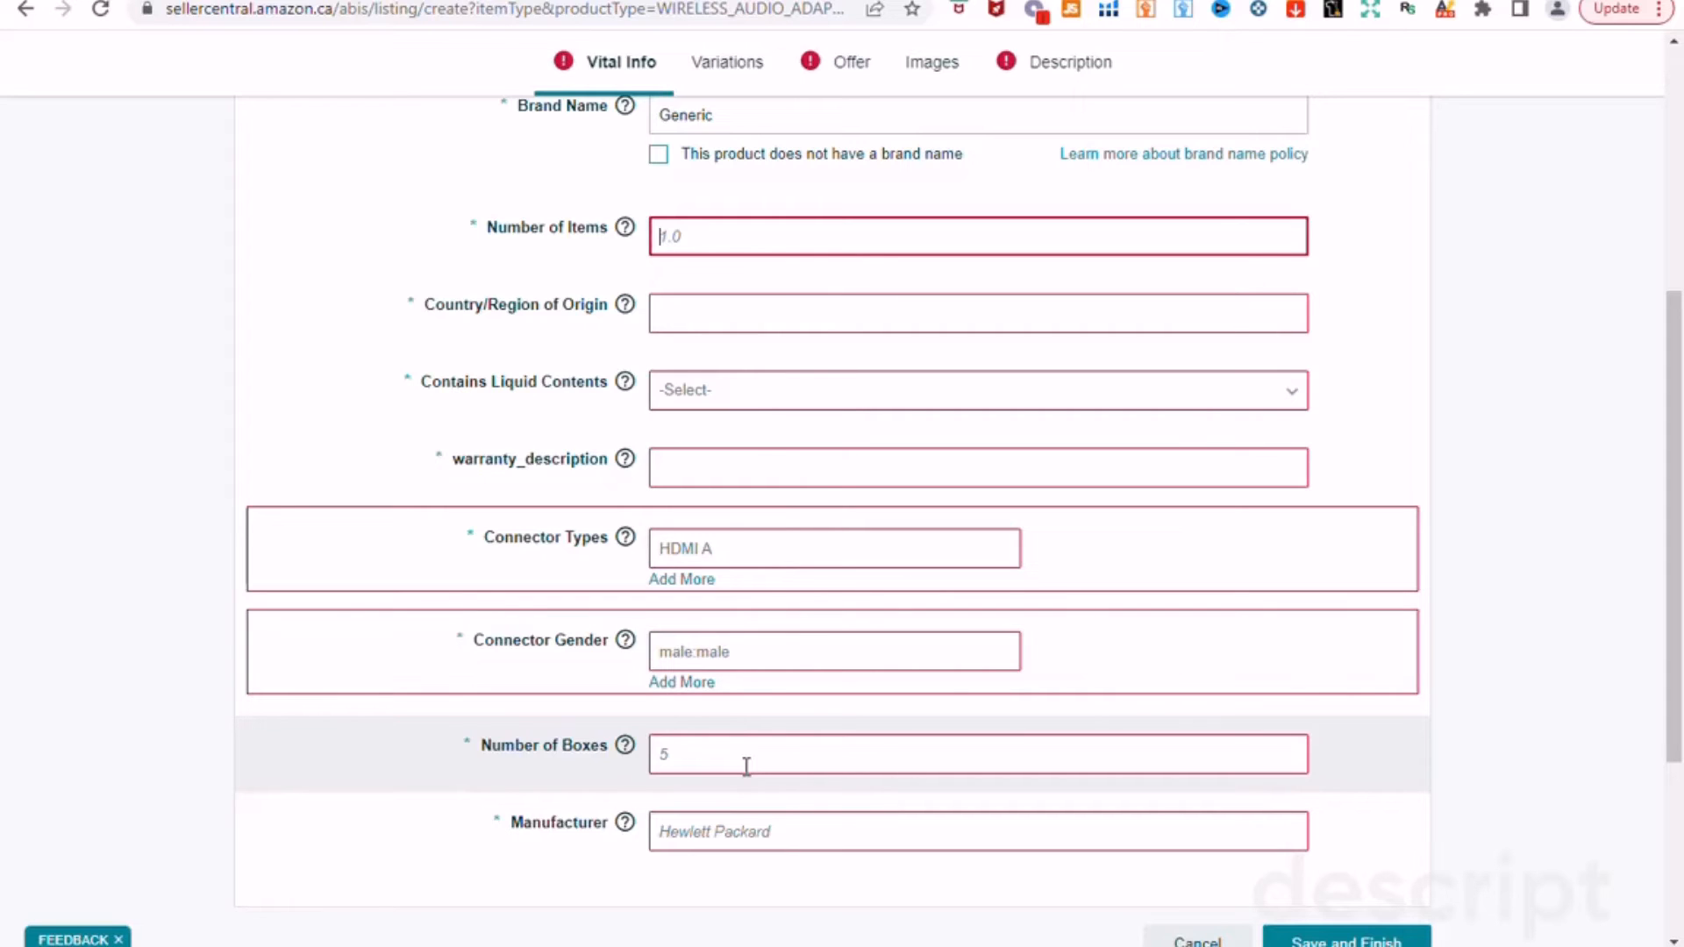
mouse_move(626, 752)
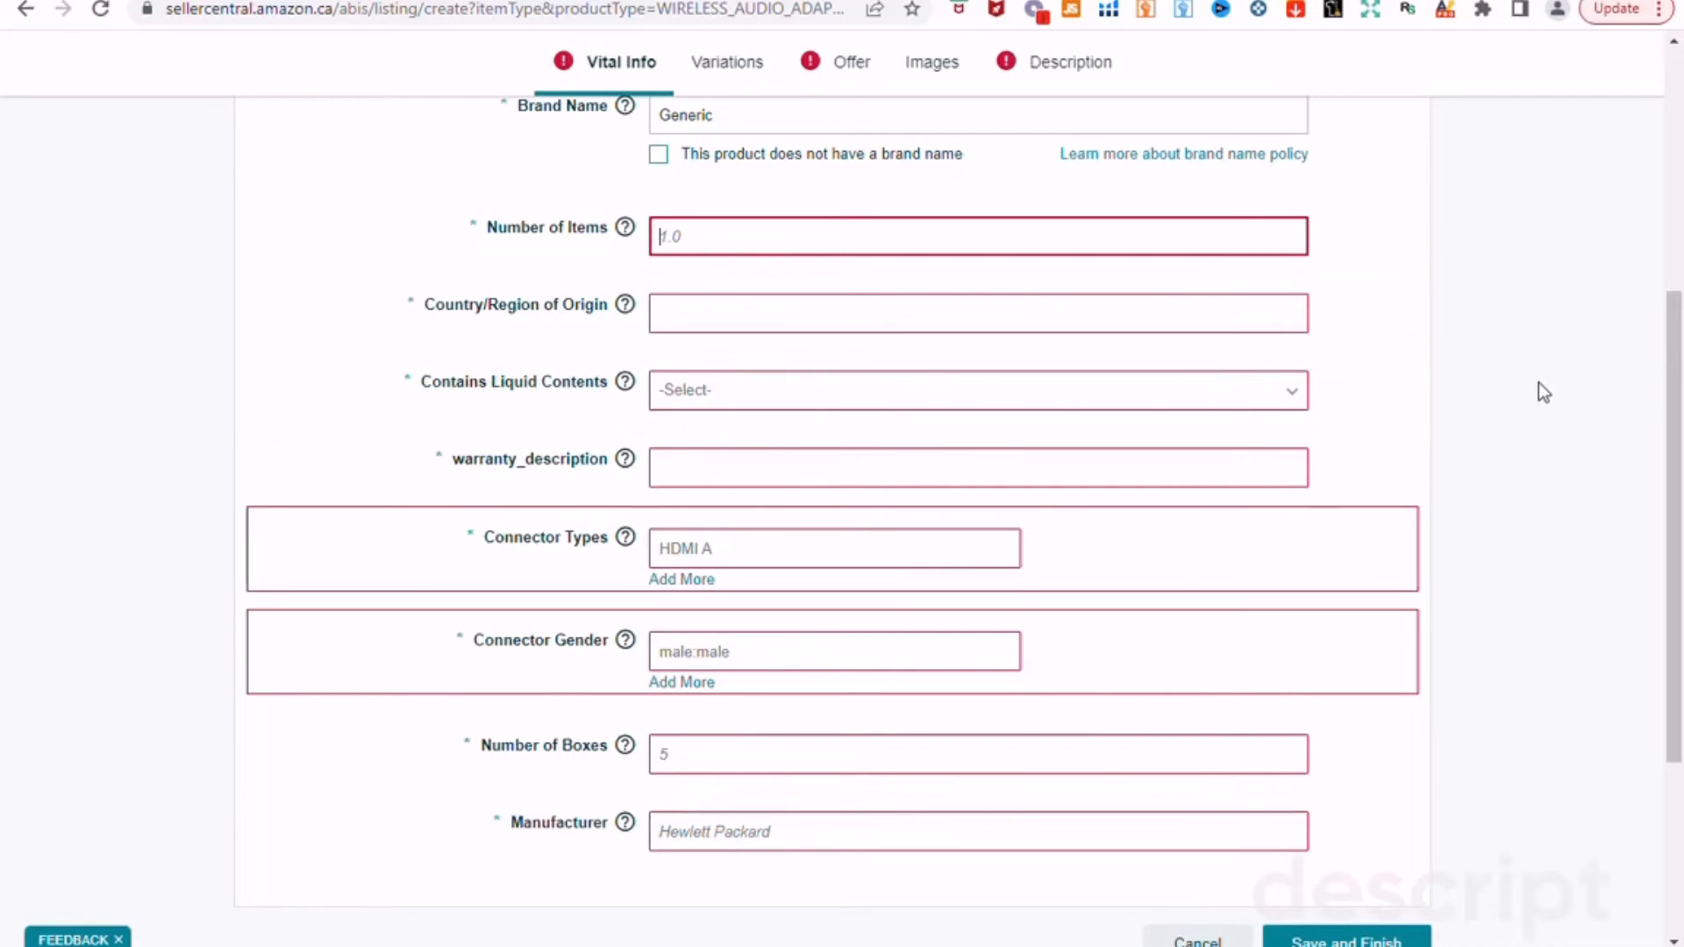
scroll(1517, 431, "up", 6)
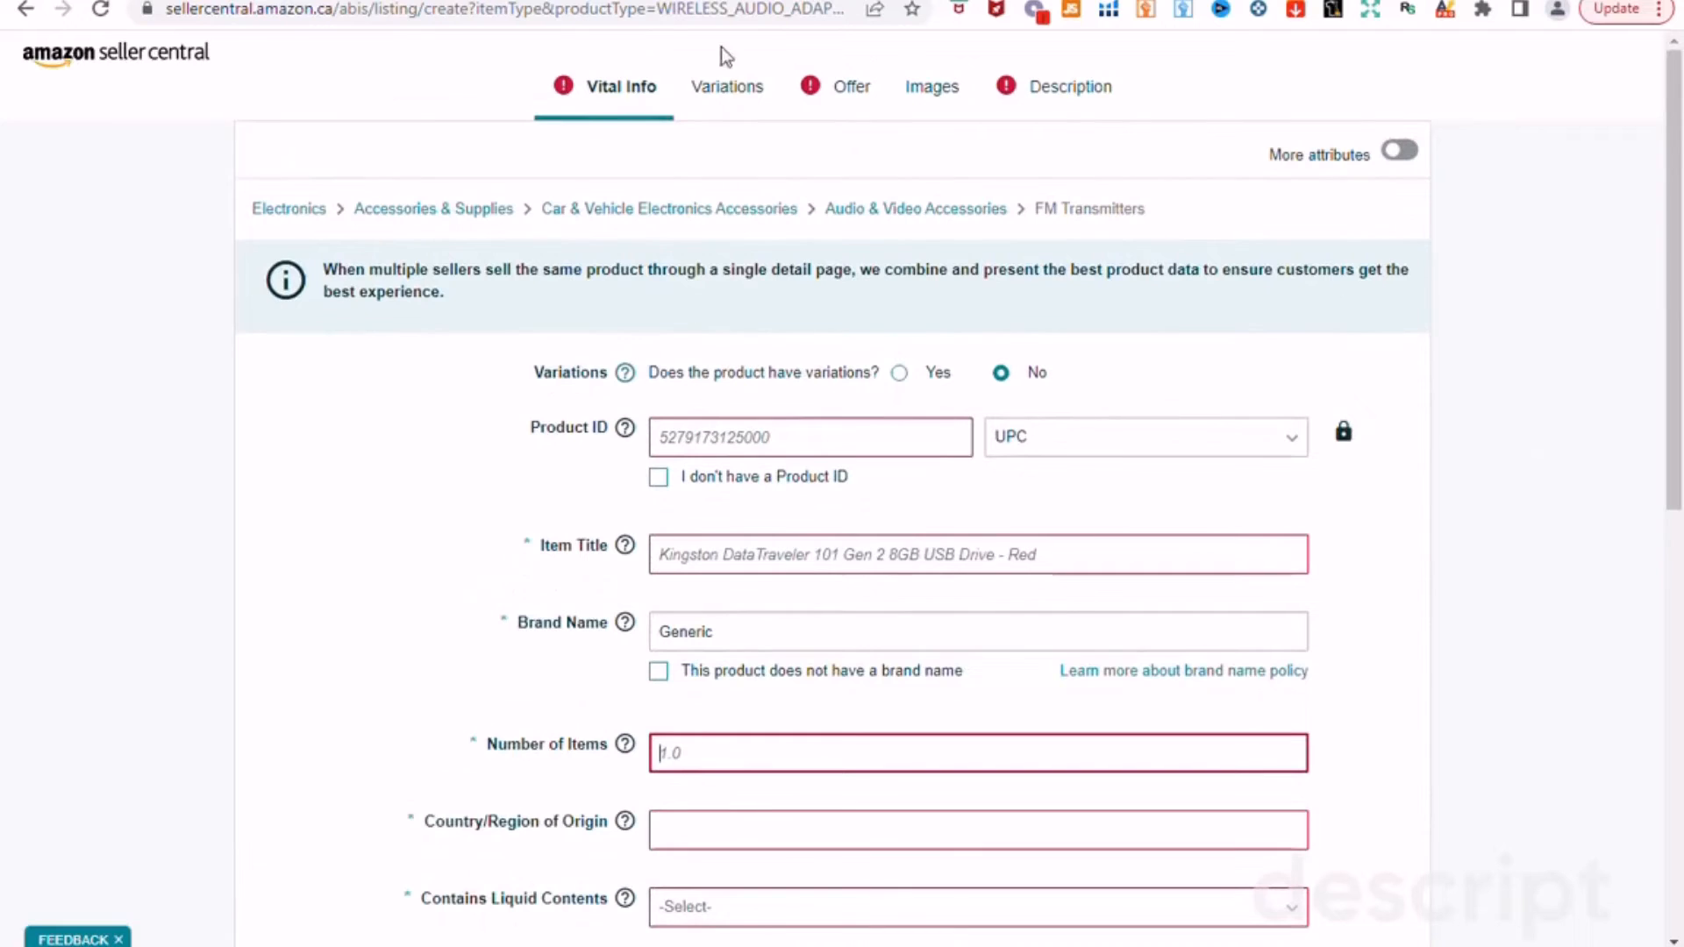
Step: Look at the Variations section, then move on to the Offer section
left_click(740, 94)
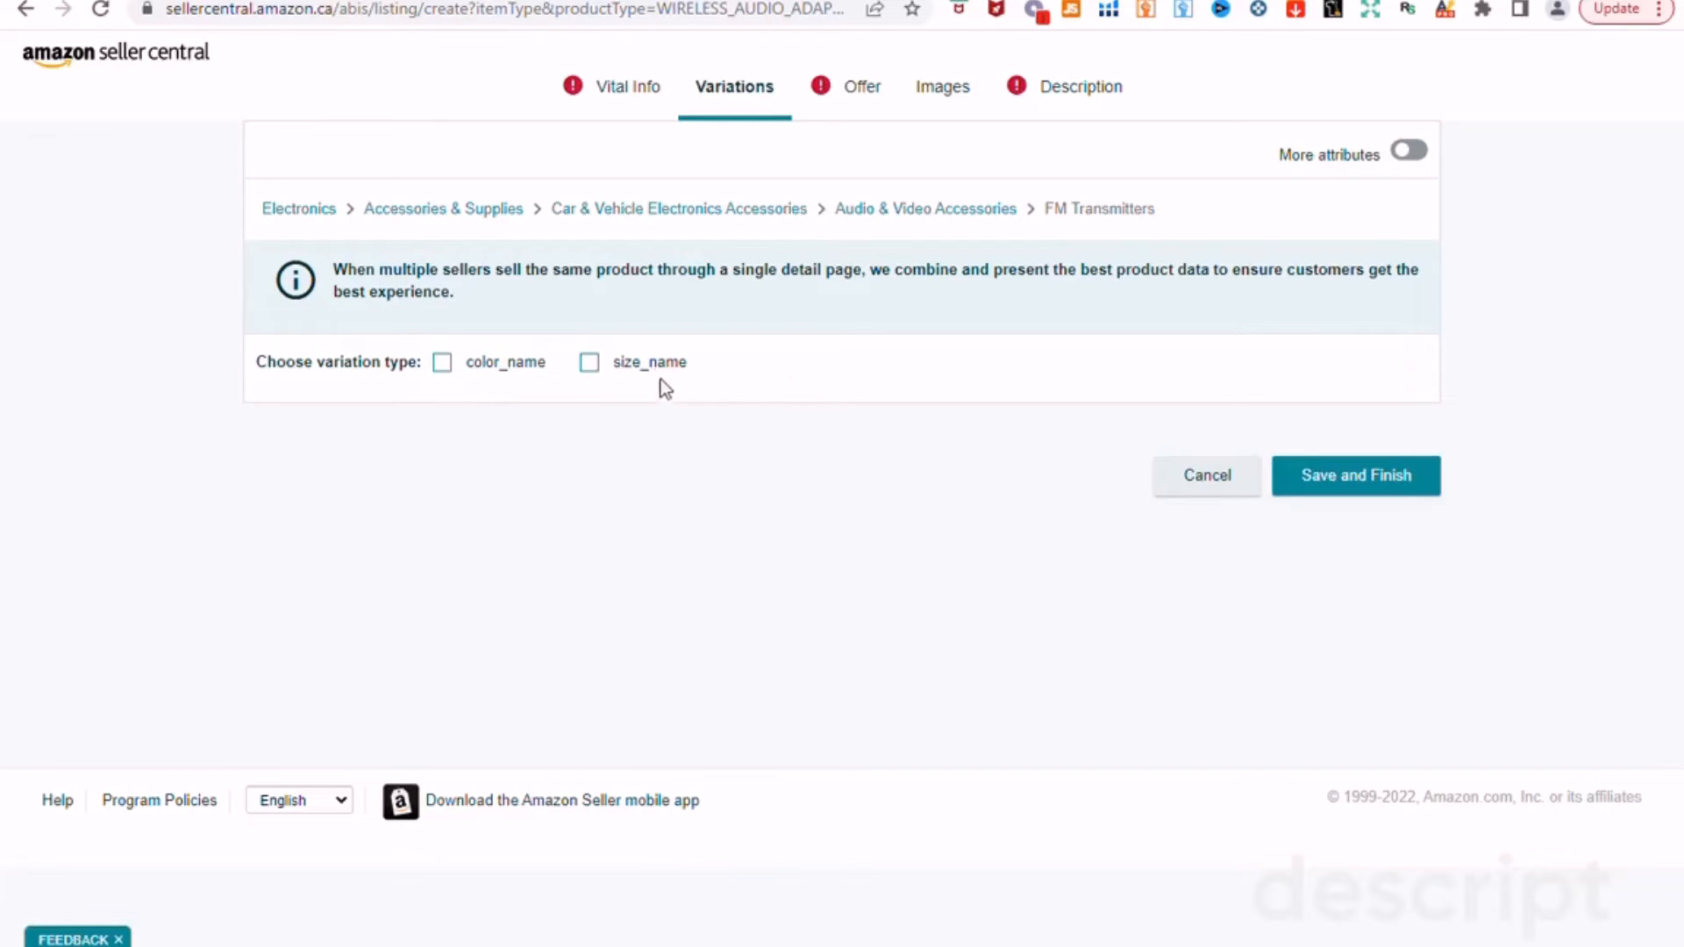
left_click(852, 92)
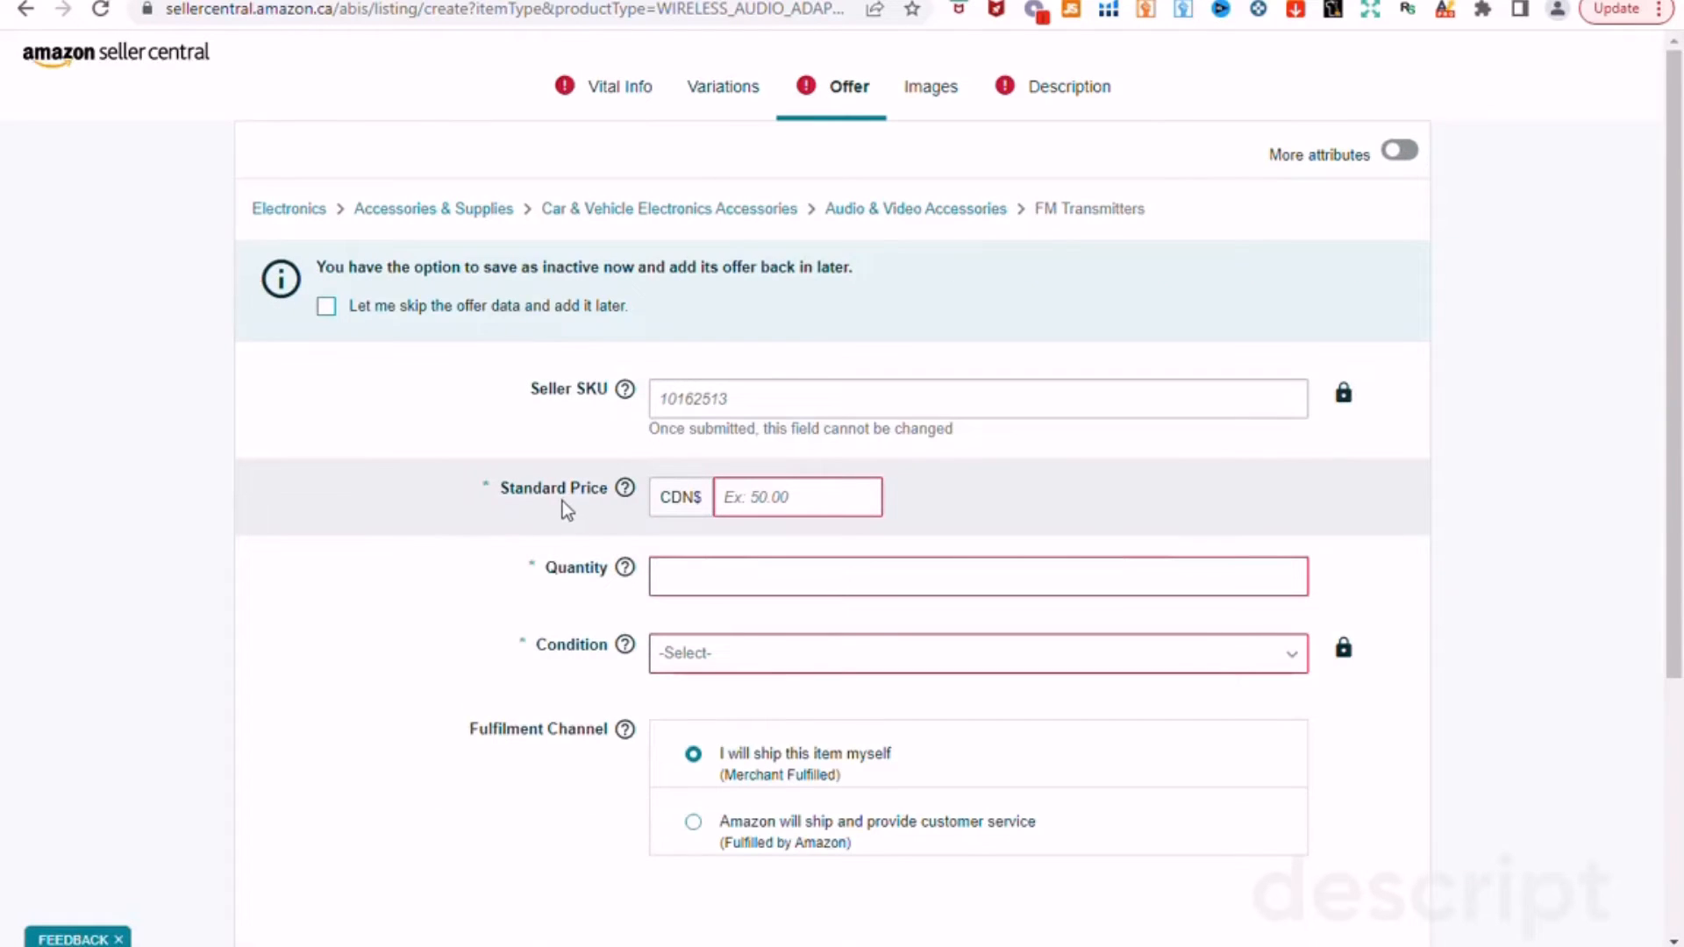
Step: Set the offer's item condition to New, leaving price and quantity blank, then go to Images
left_click(812, 499)
left_click(759, 577)
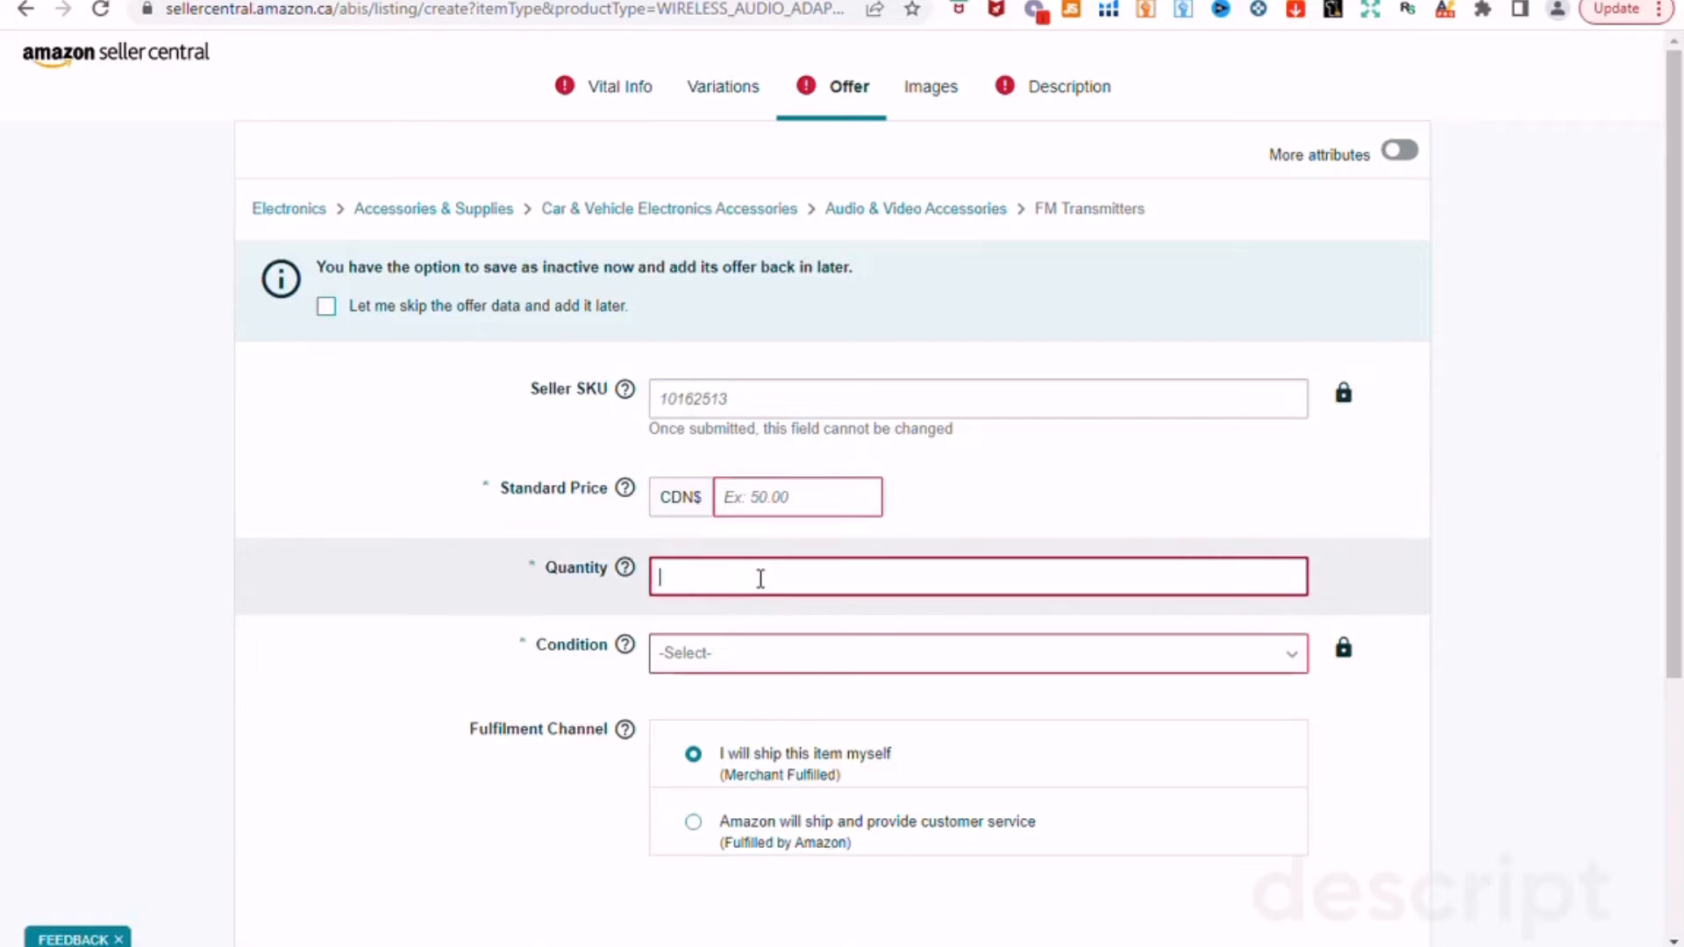
left_click(738, 656)
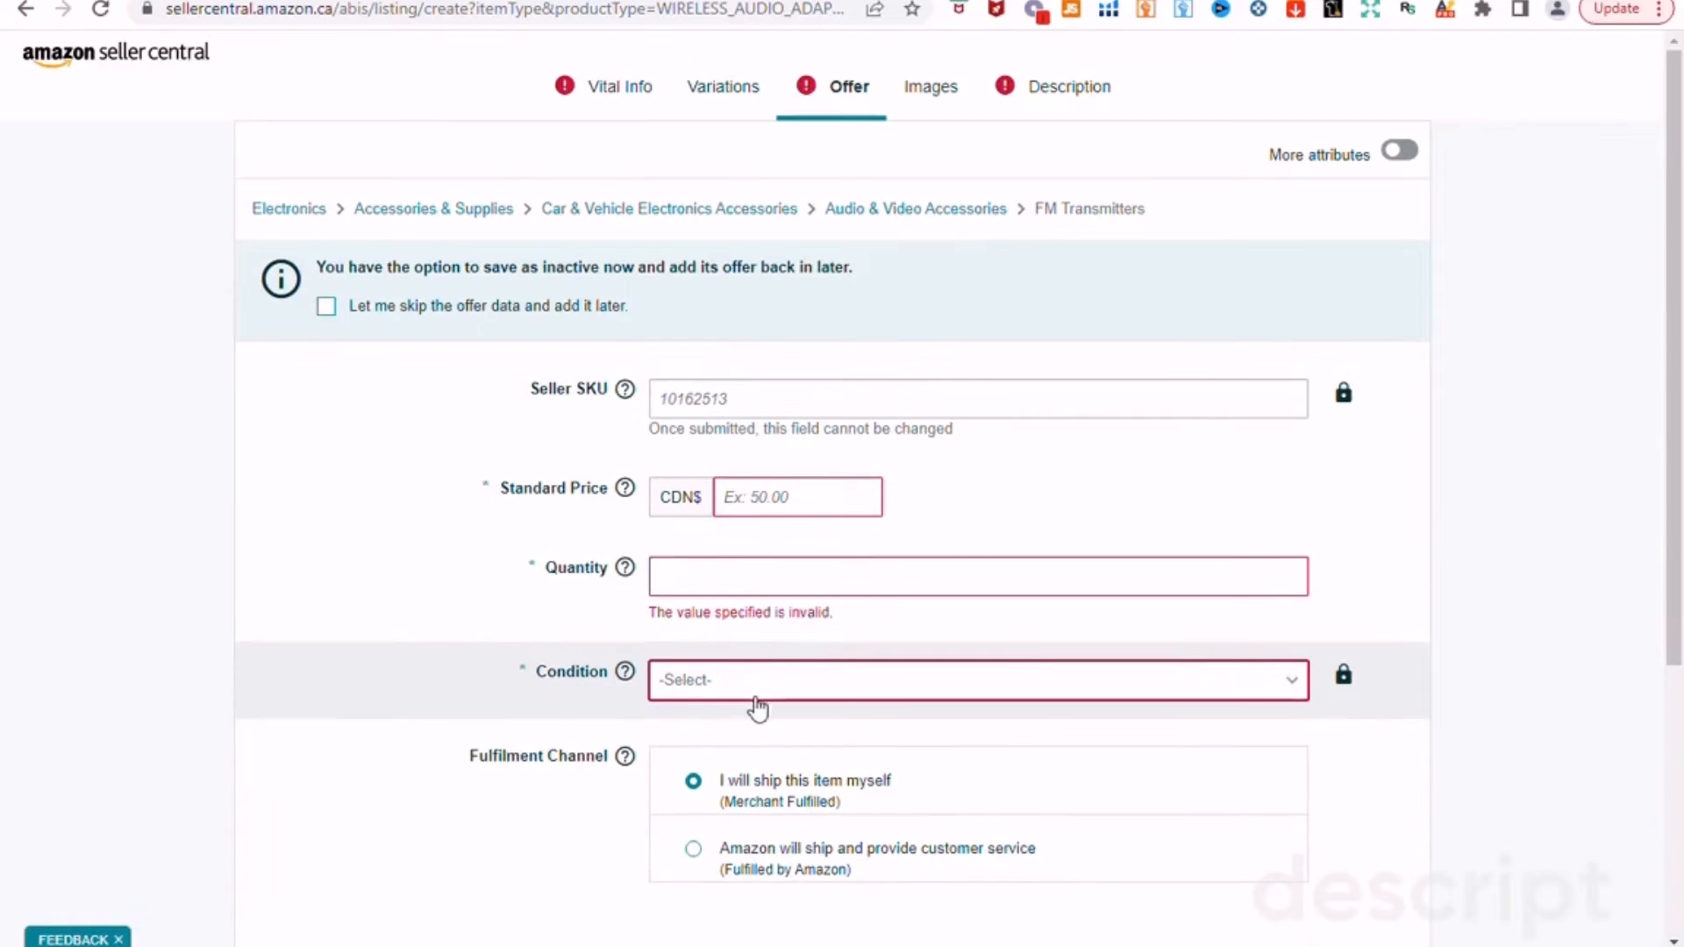
left_click(704, 684)
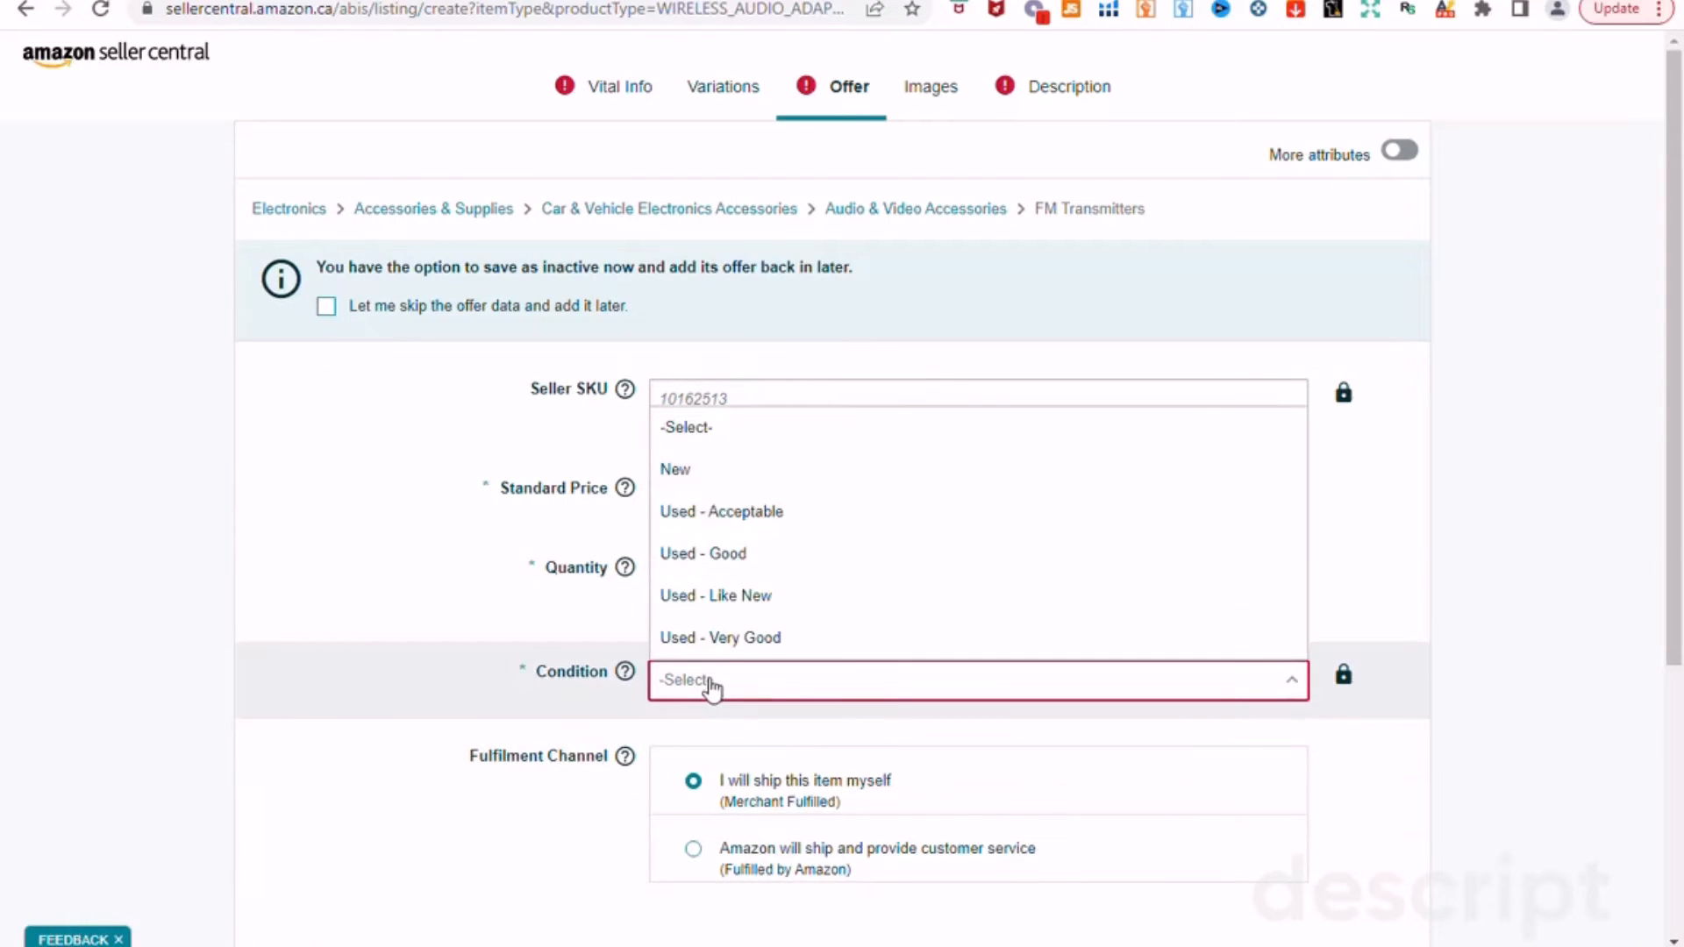
left_click(785, 474)
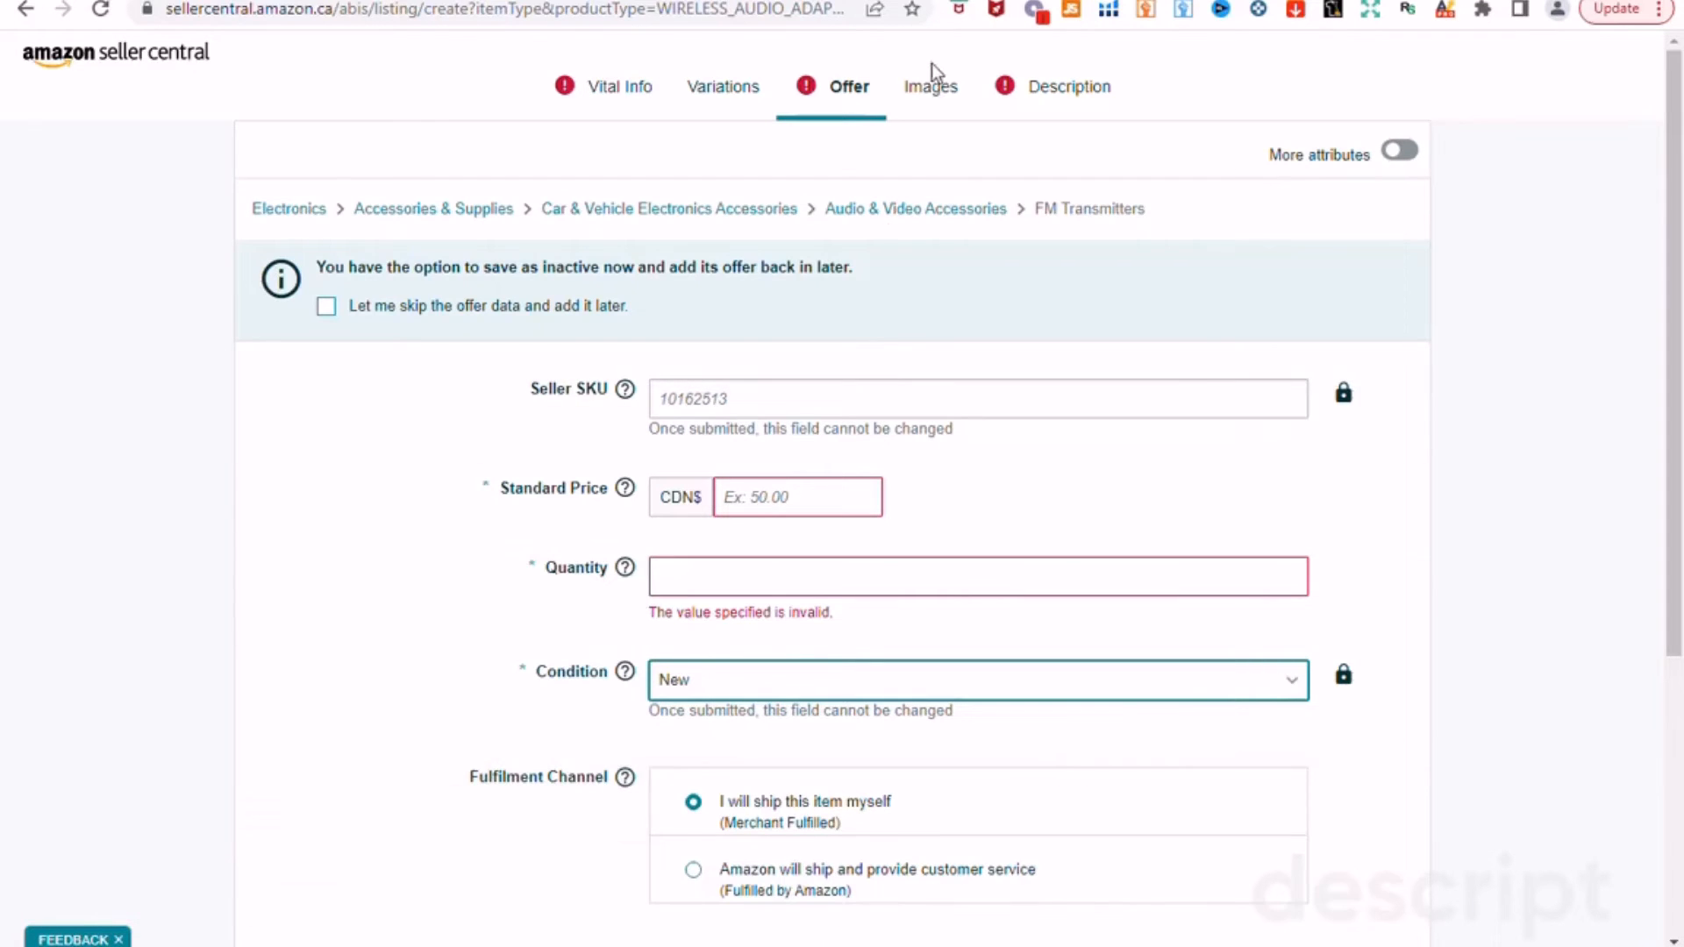
left_click(934, 89)
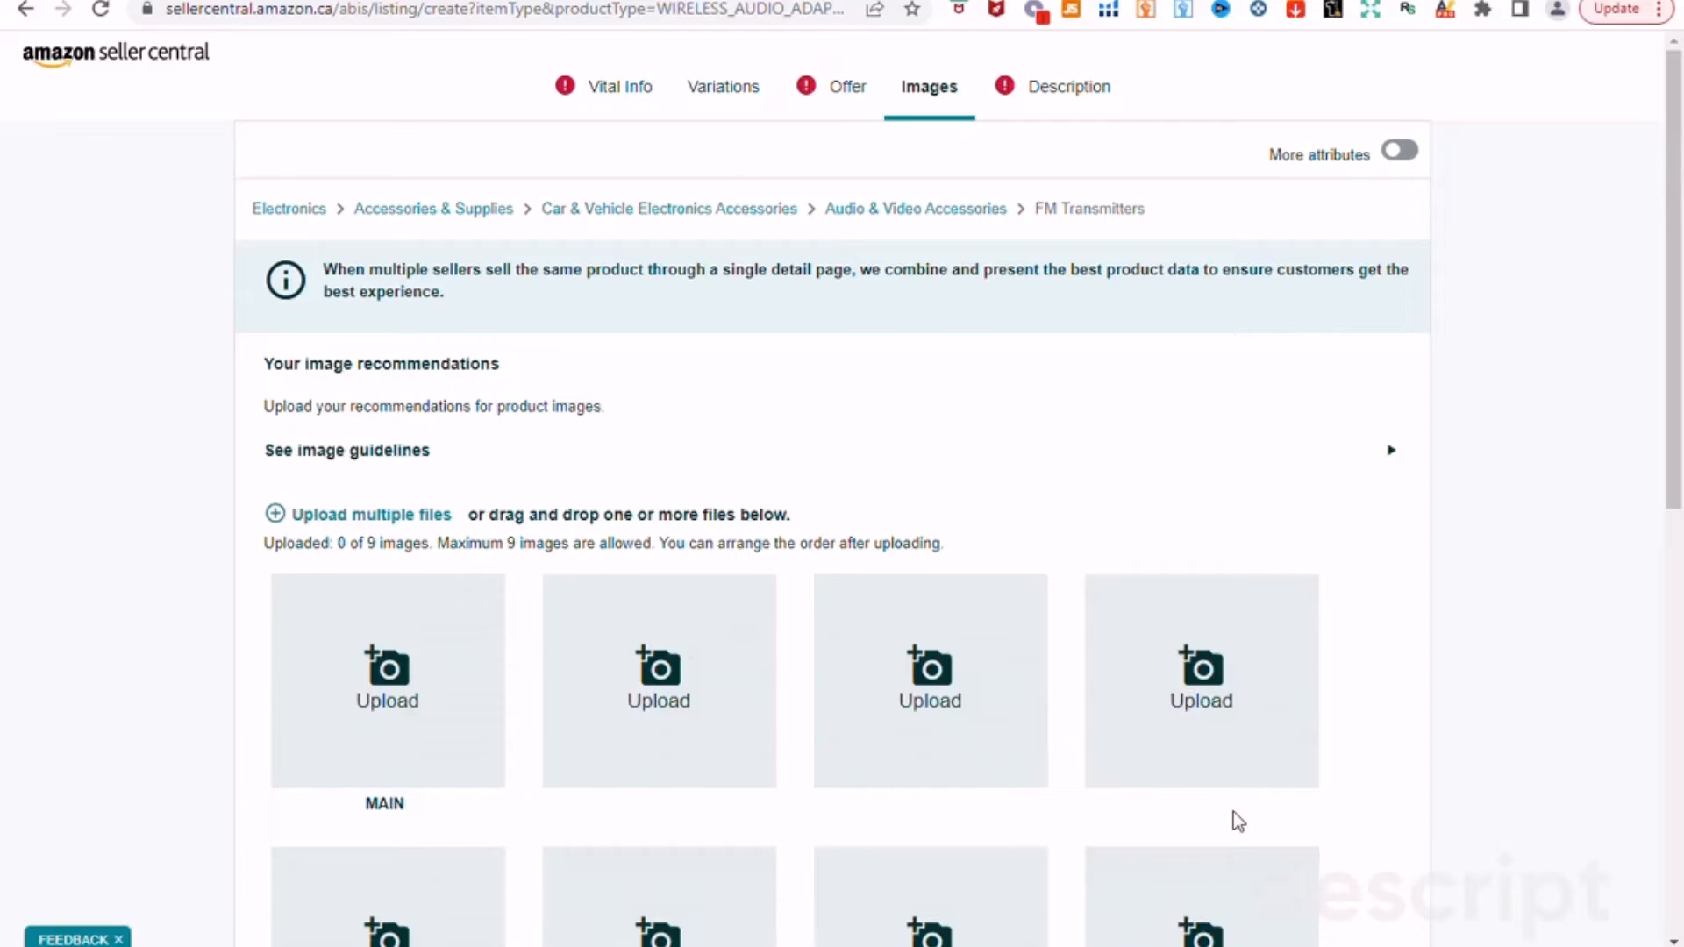
Step: Open the Description section and place the cursor in the Product Description box
left_click(1044, 99)
left_click(822, 414)
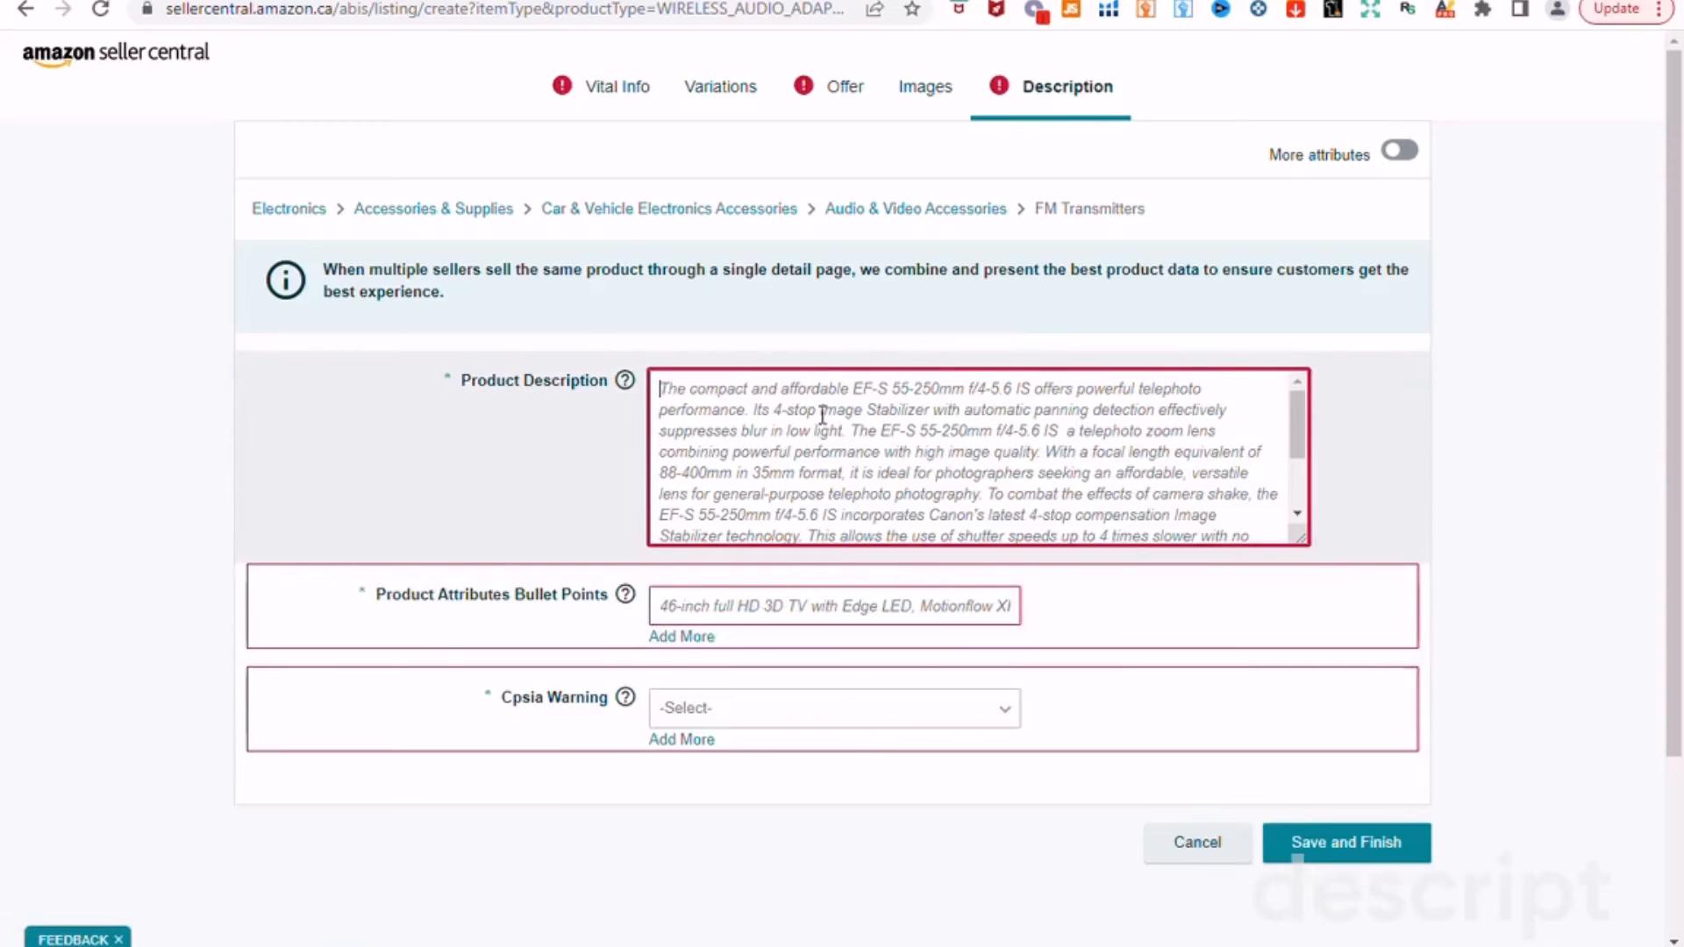
mouse_move(620, 393)
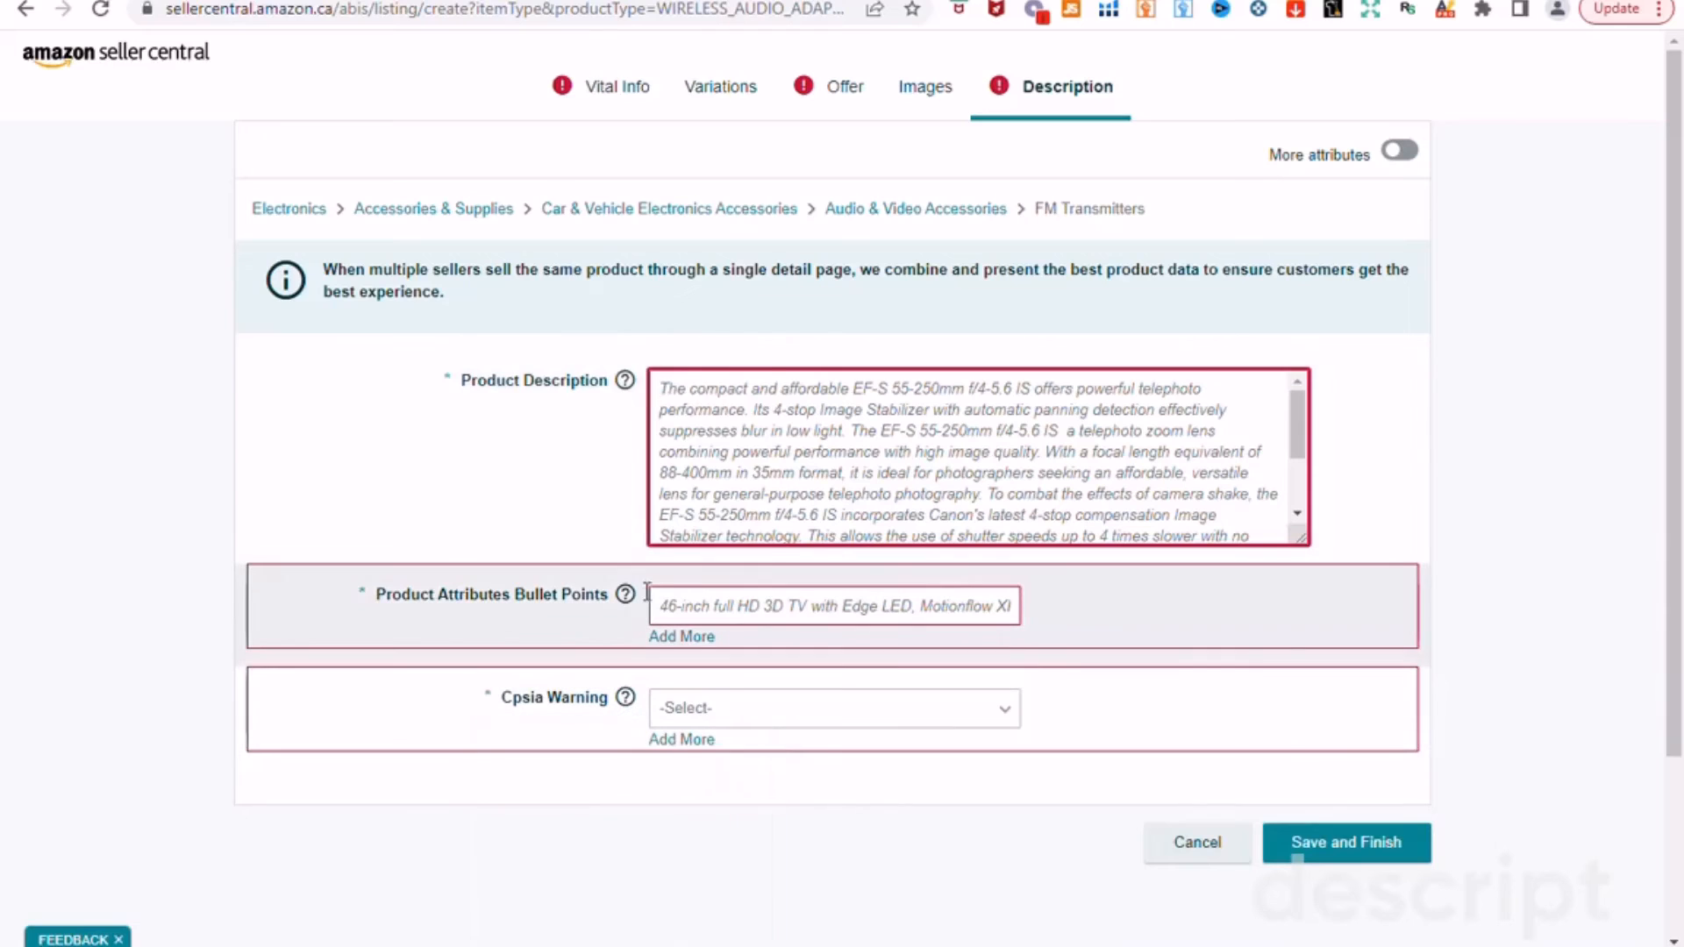
mouse_move(625, 596)
Step: Add nine more Bullet Points fields so ten empty bullet entries are available
left_click(777, 610)
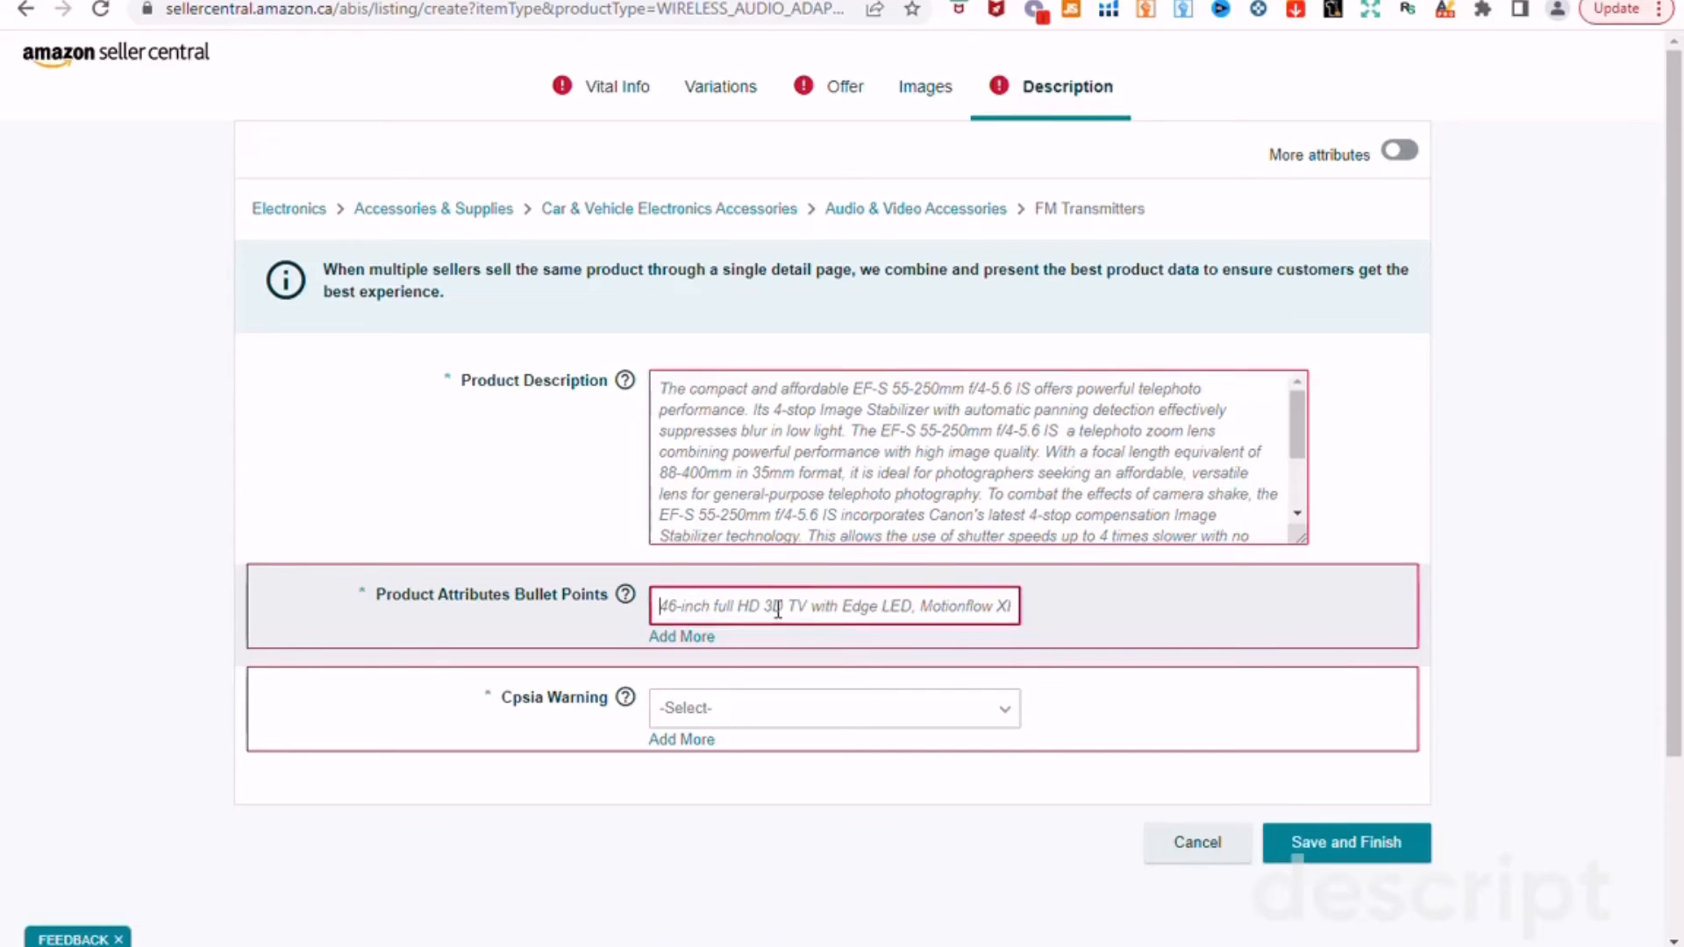
left_click(699, 647)
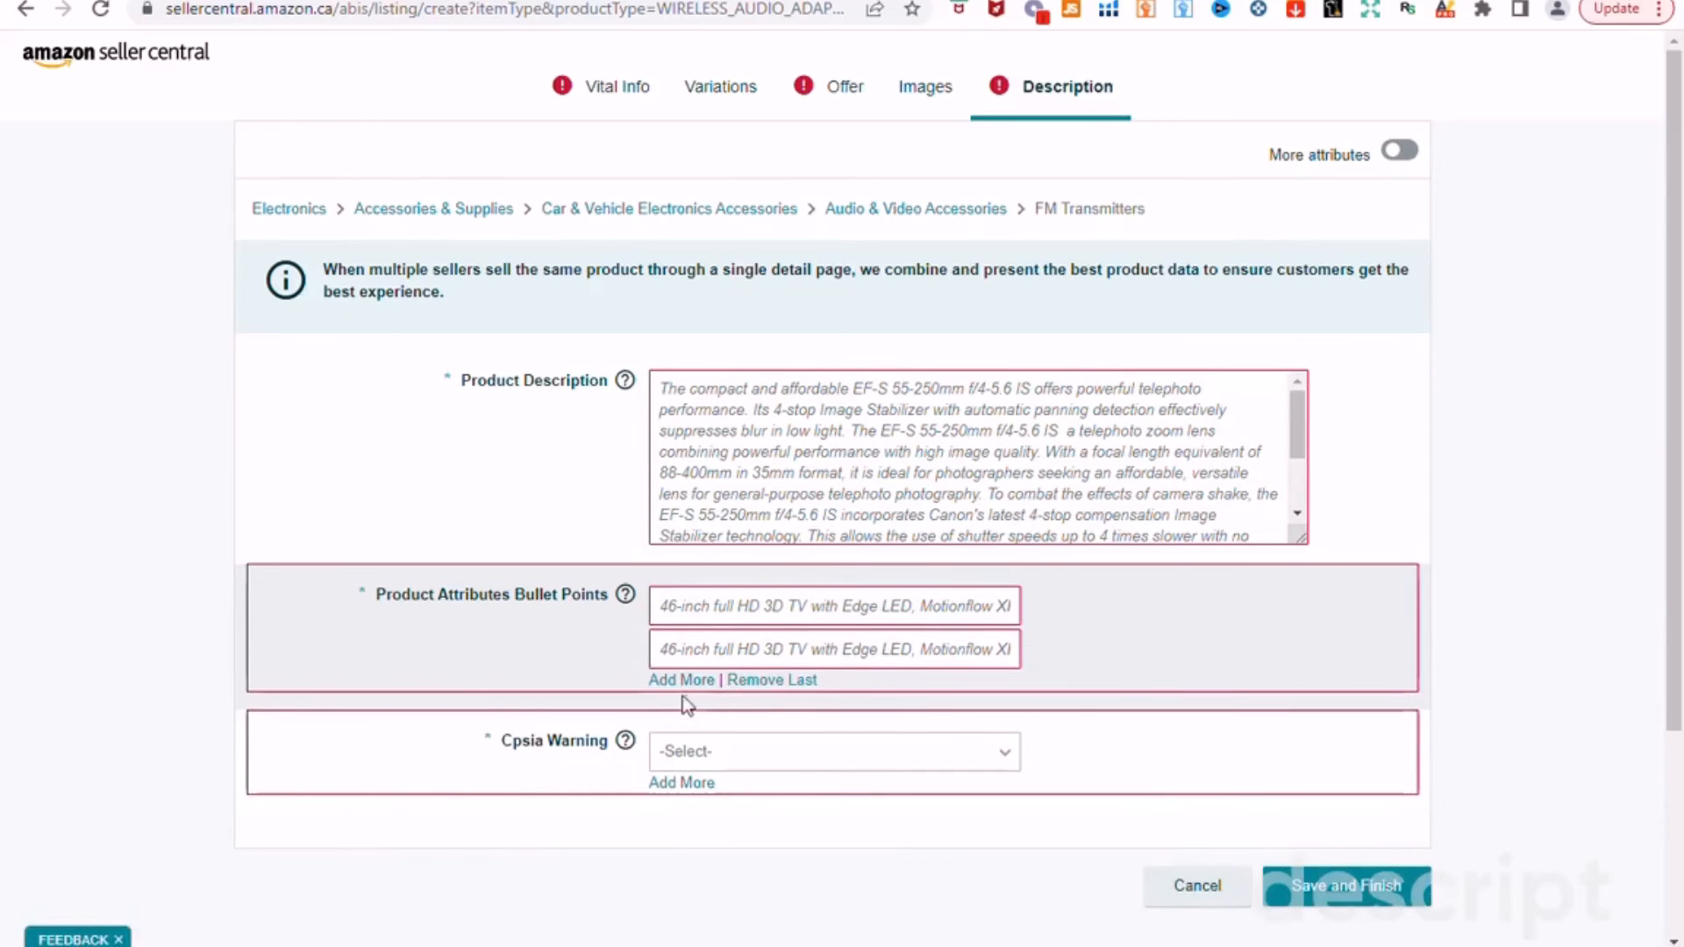
left_click(681, 682)
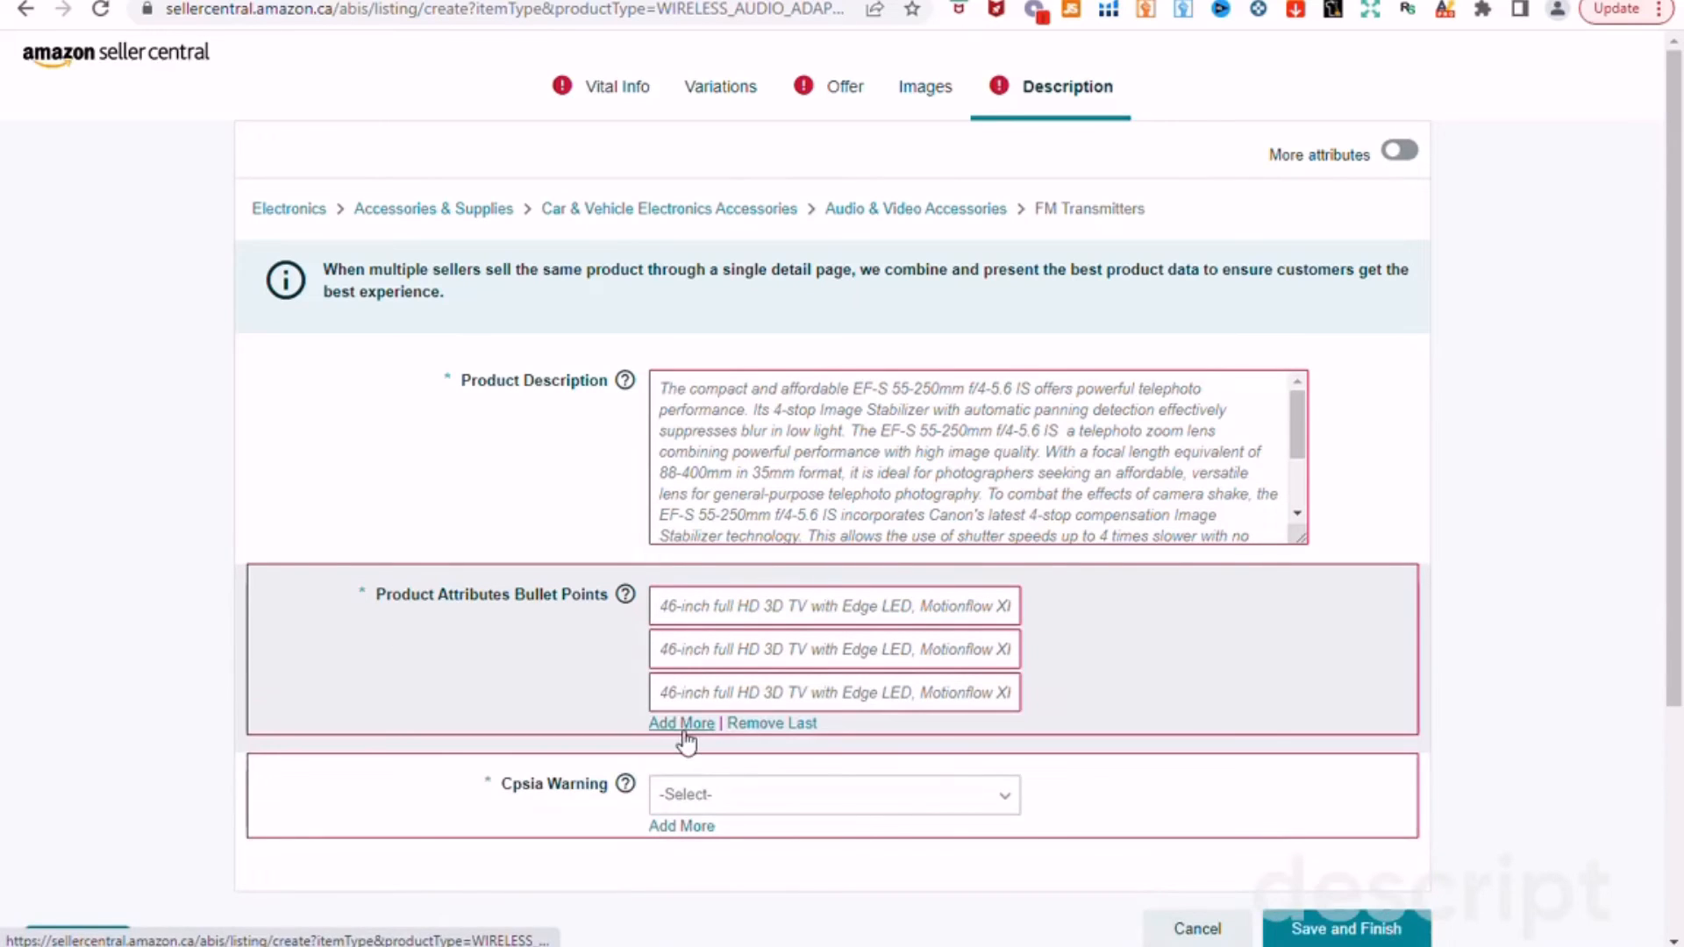
left_click(684, 725)
left_click(698, 775)
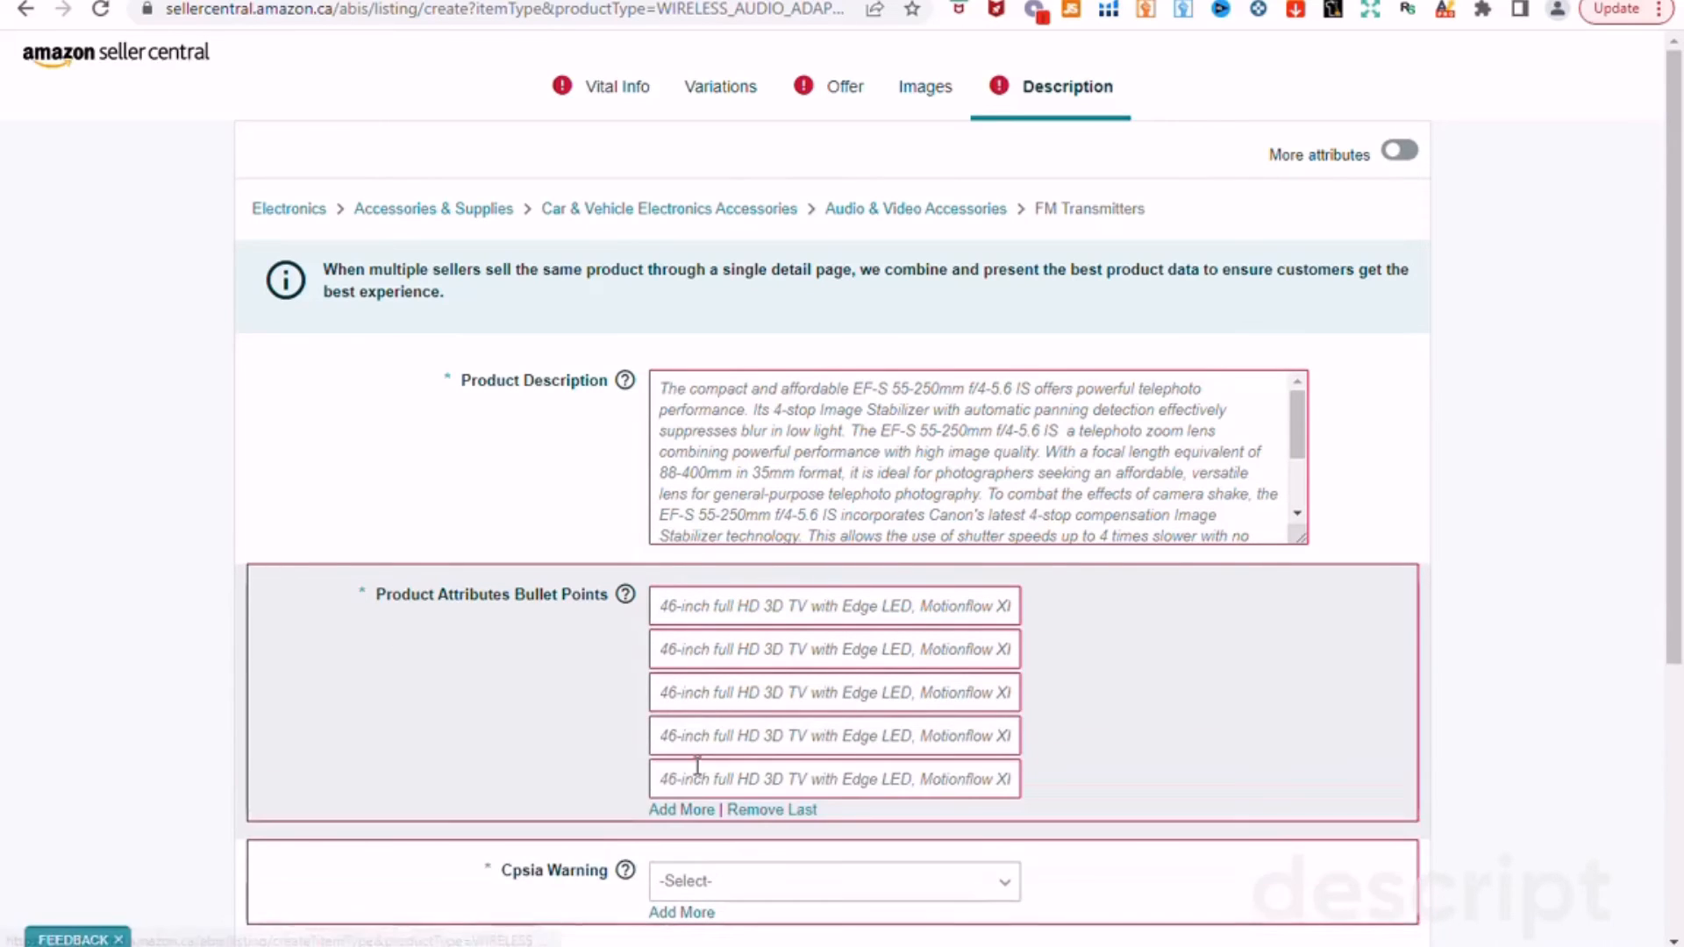
left_click(688, 812)
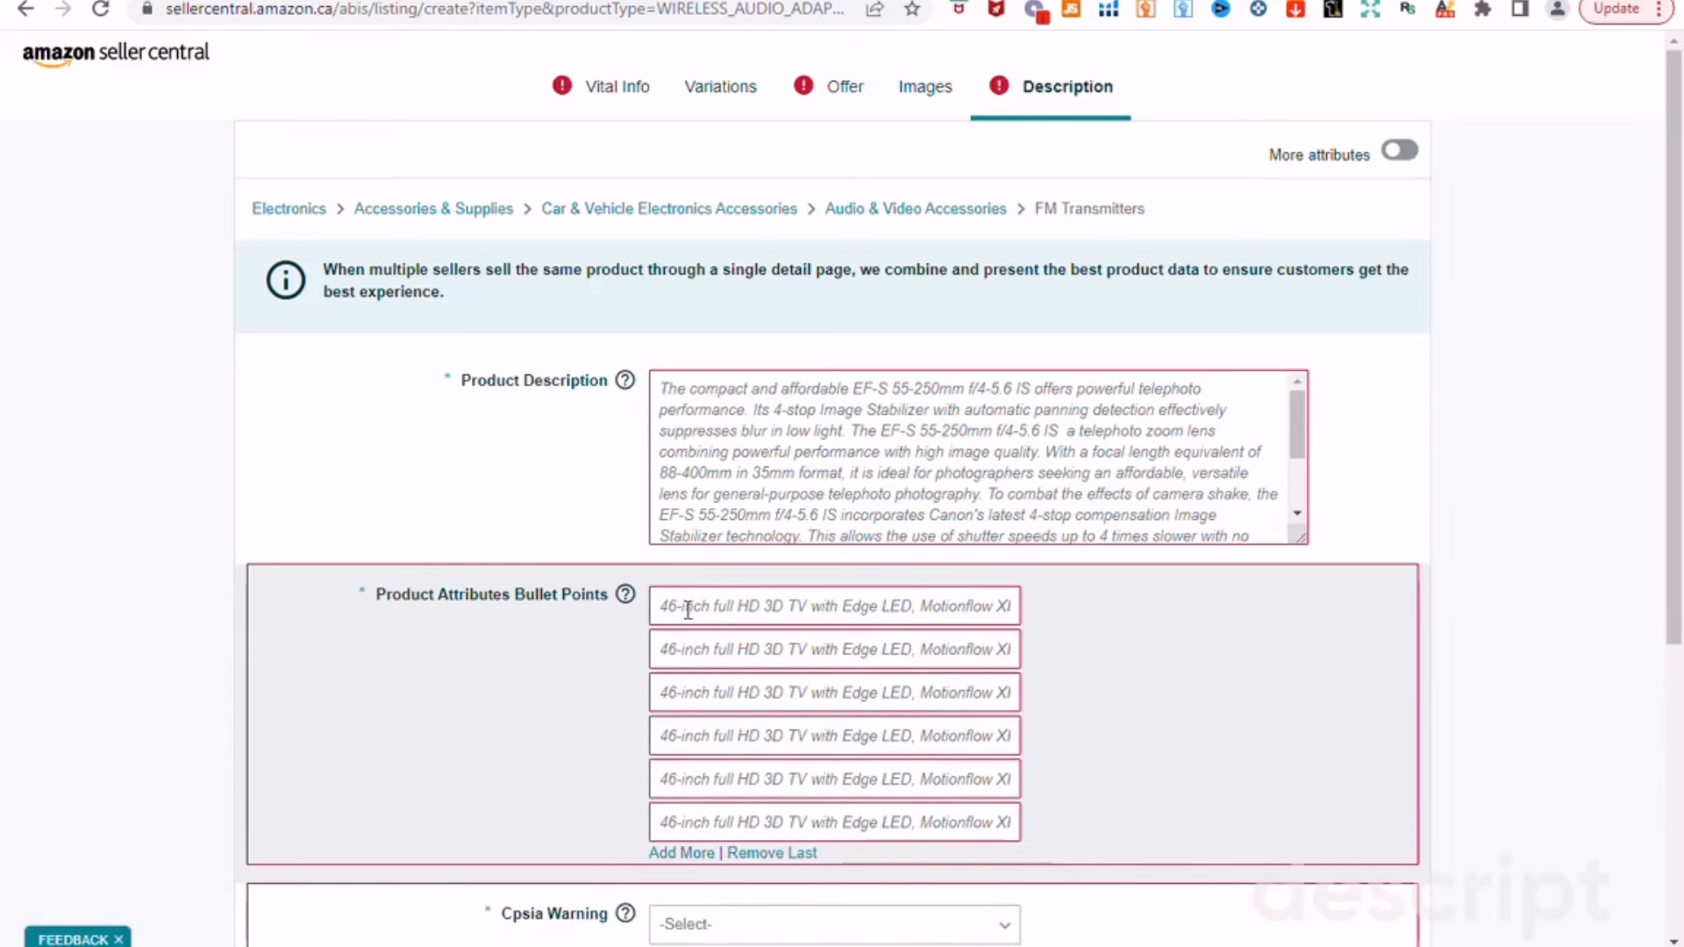
scroll(752, 631, "down", 3)
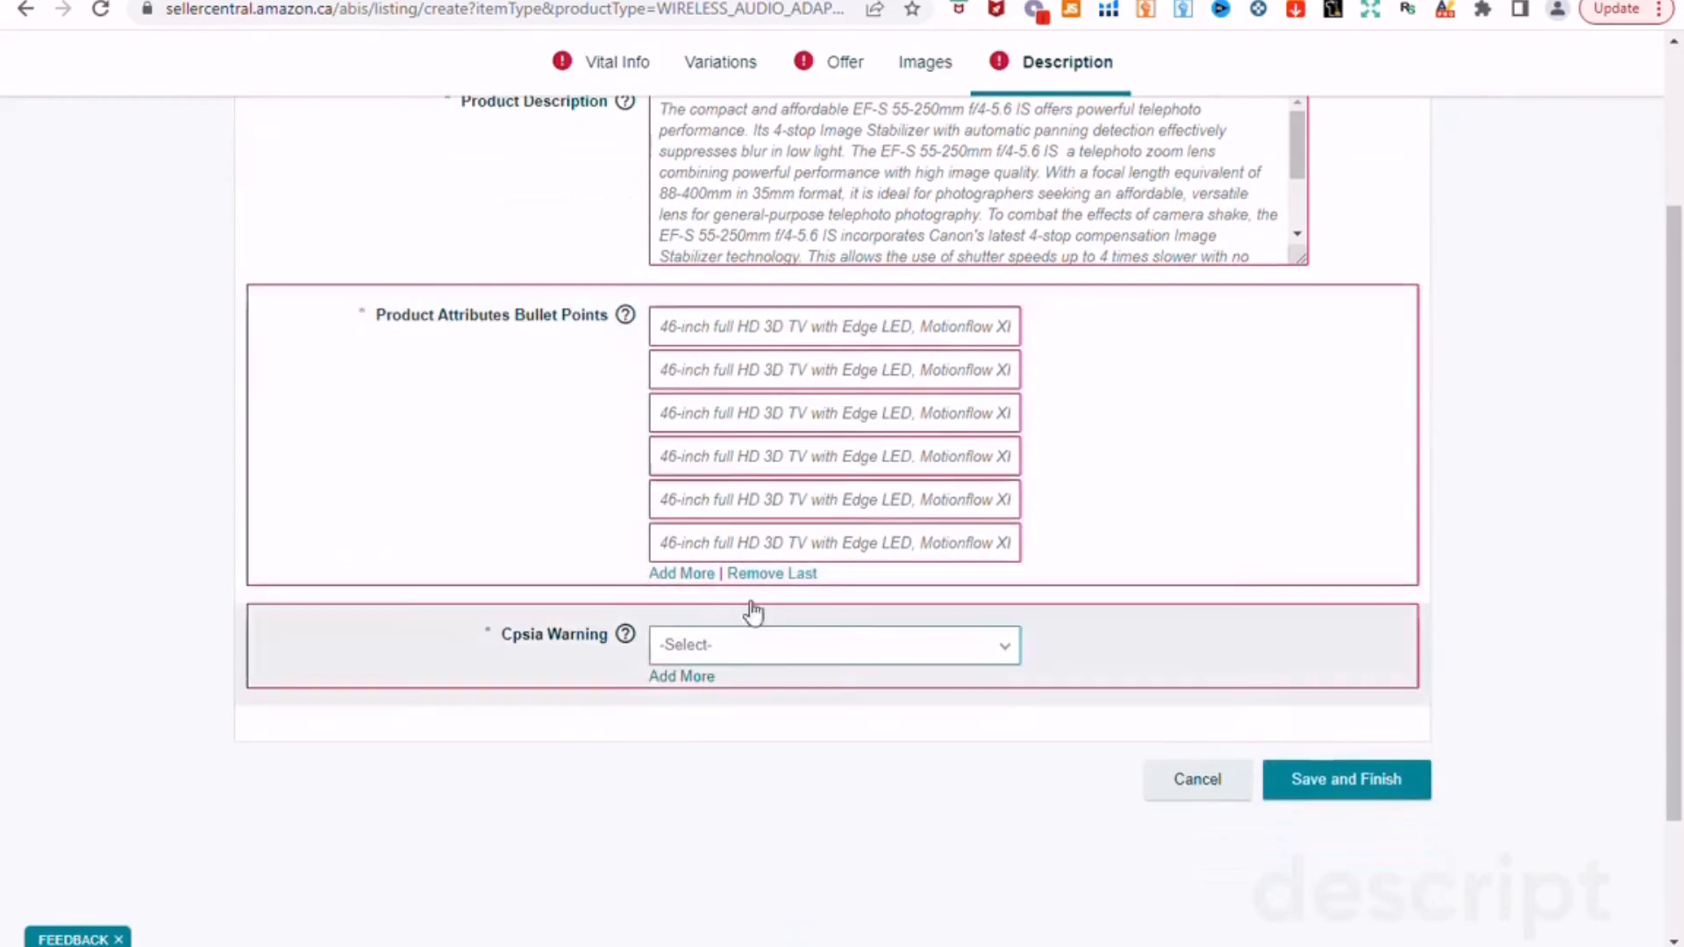
left_click(687, 575)
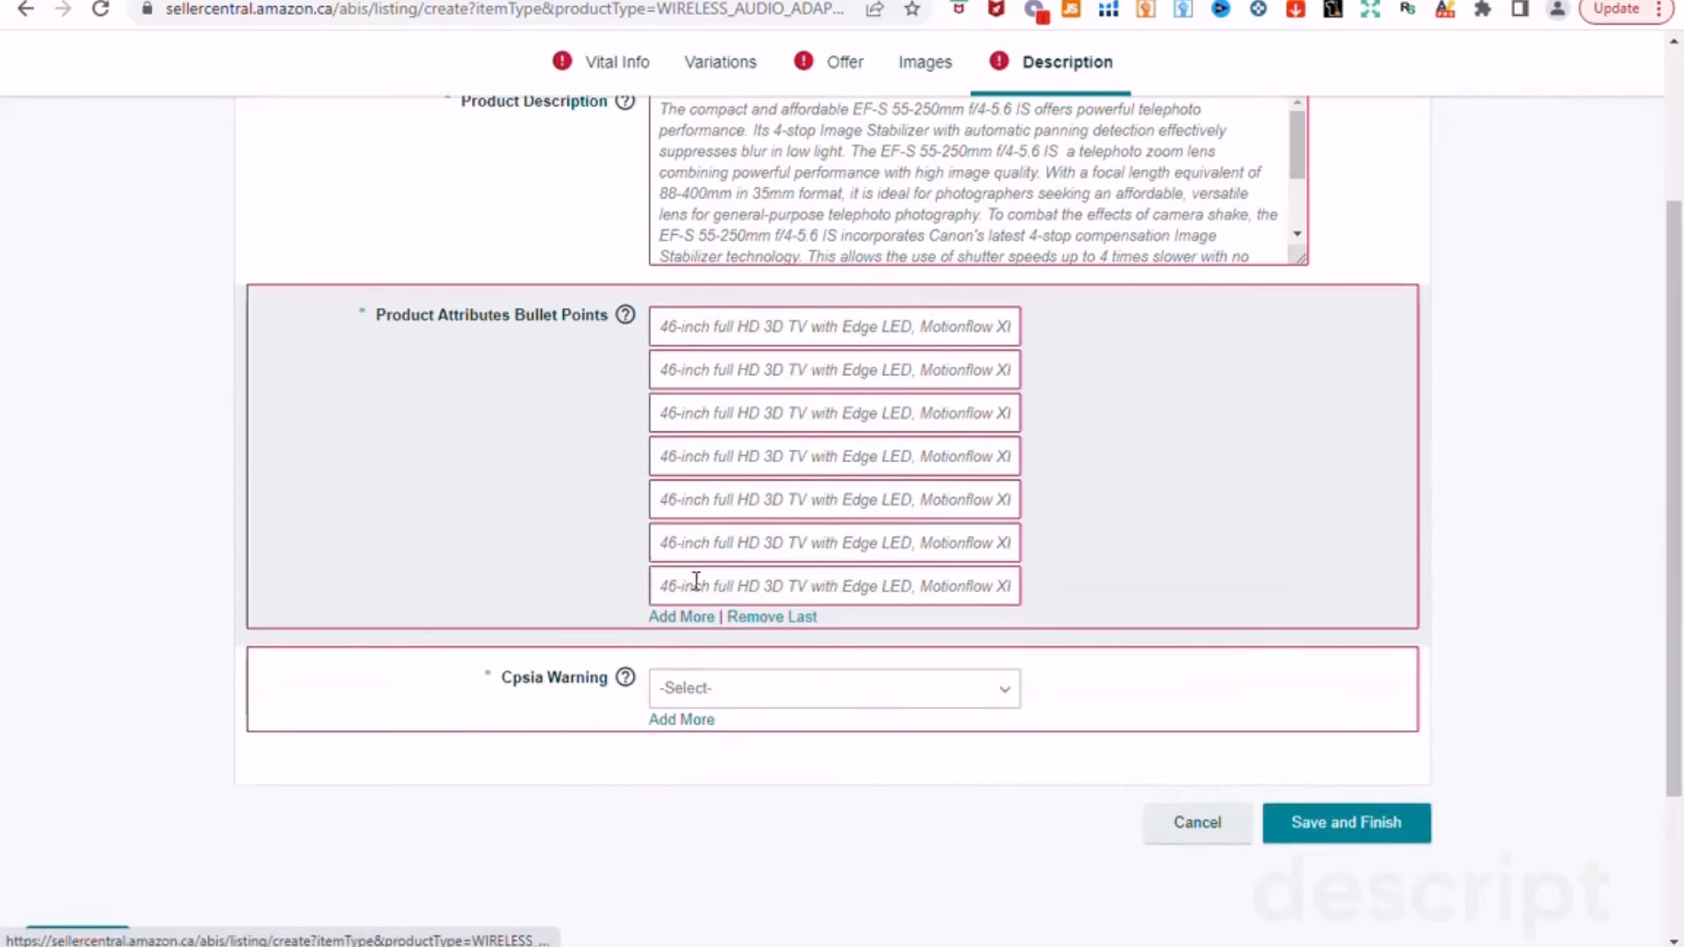
left_click(683, 617)
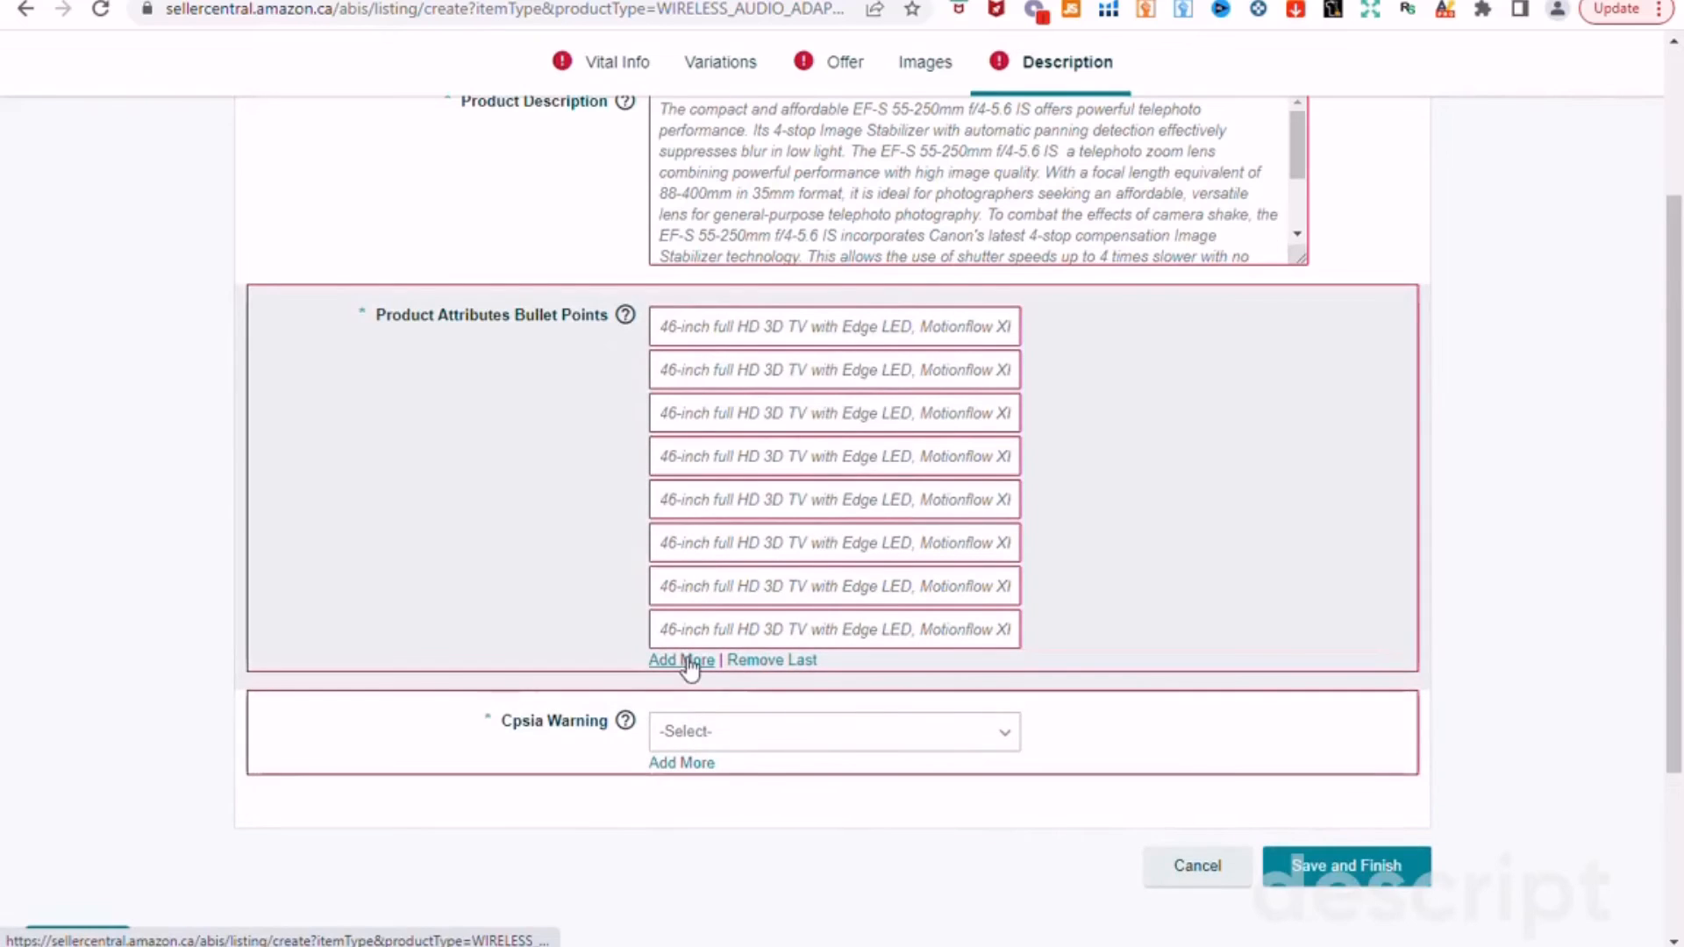
left_click(684, 660)
left_click(685, 704)
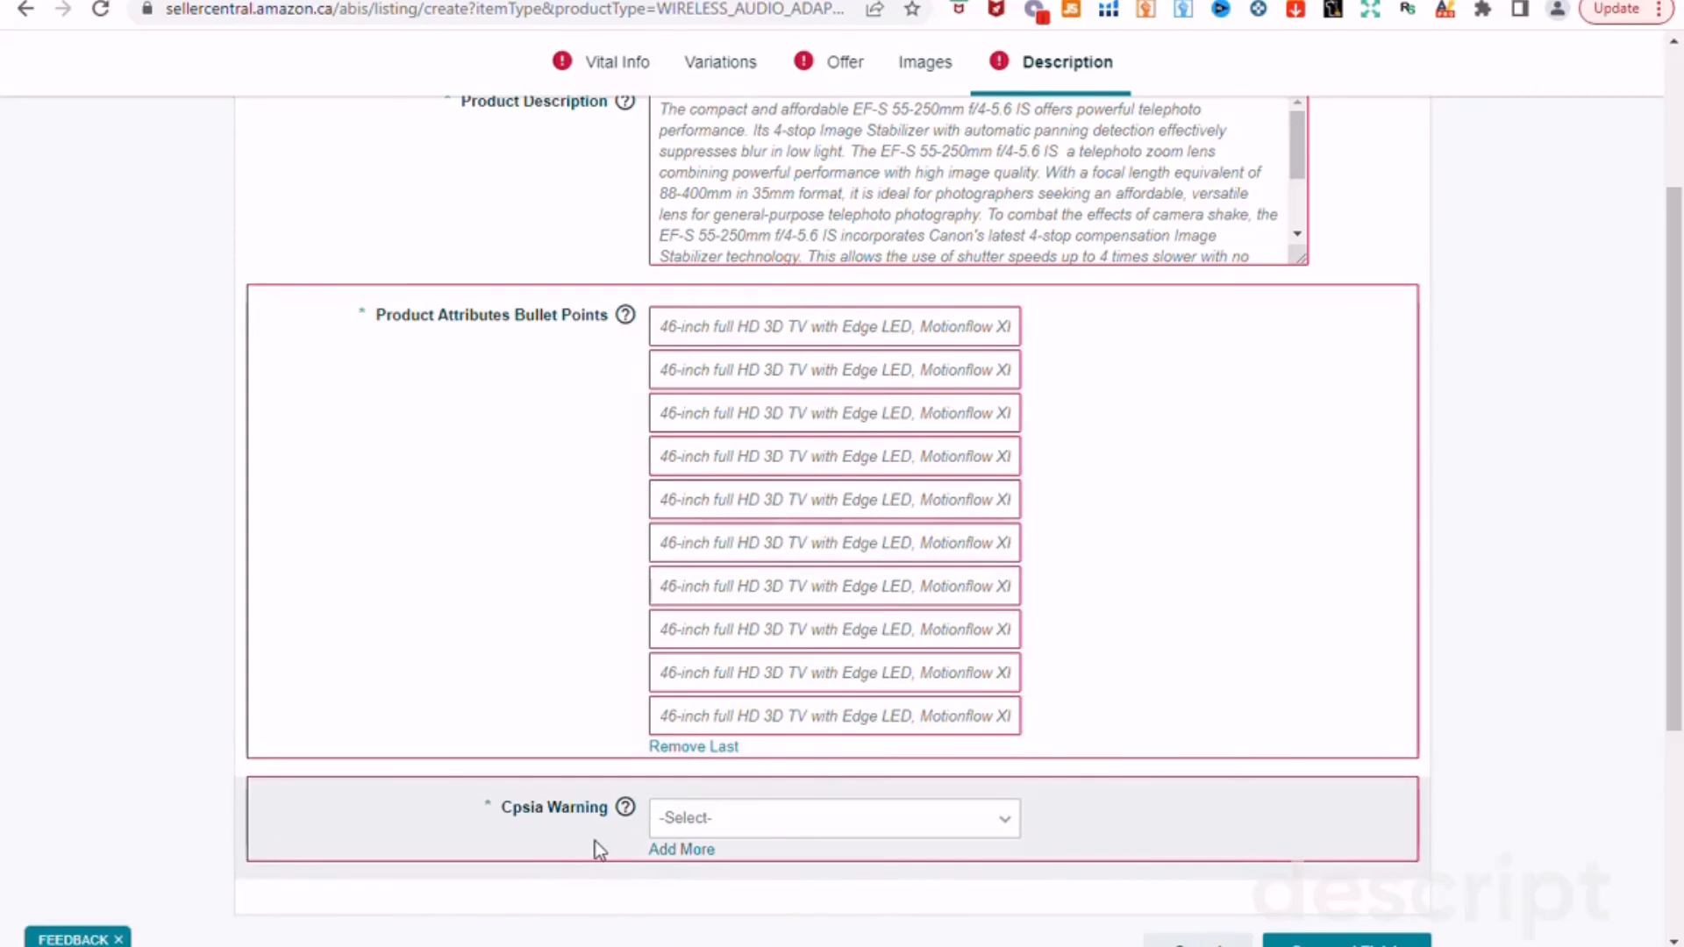
mouse_move(626, 809)
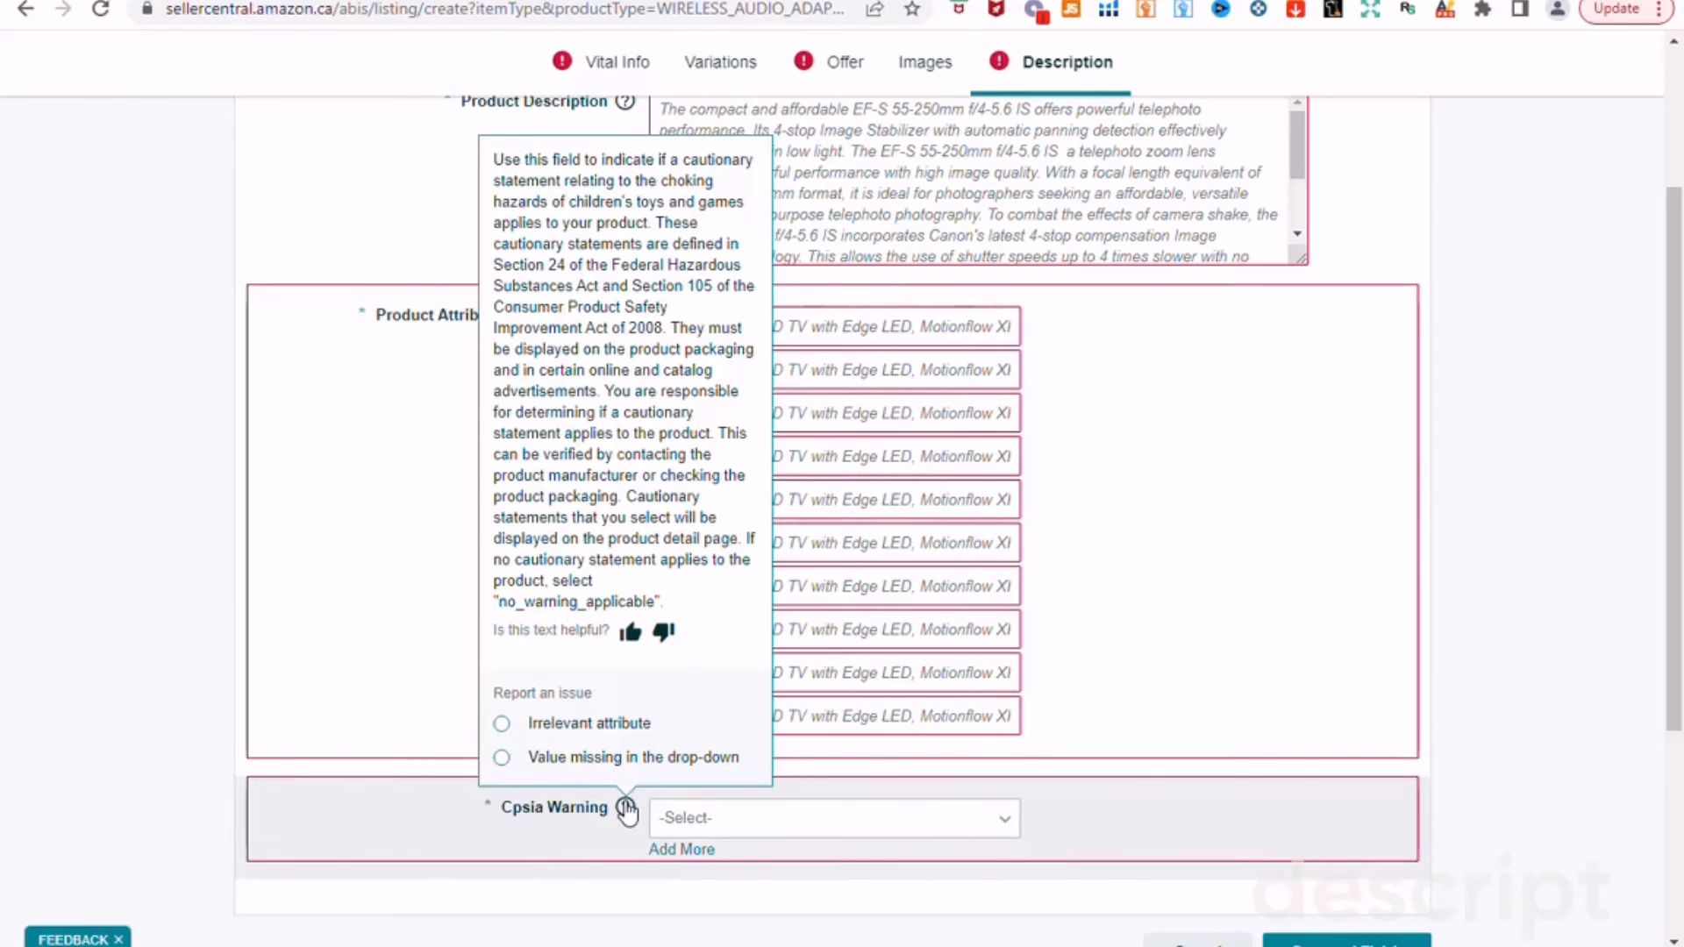
left_click_drag(1677, 540, 1679, 279)
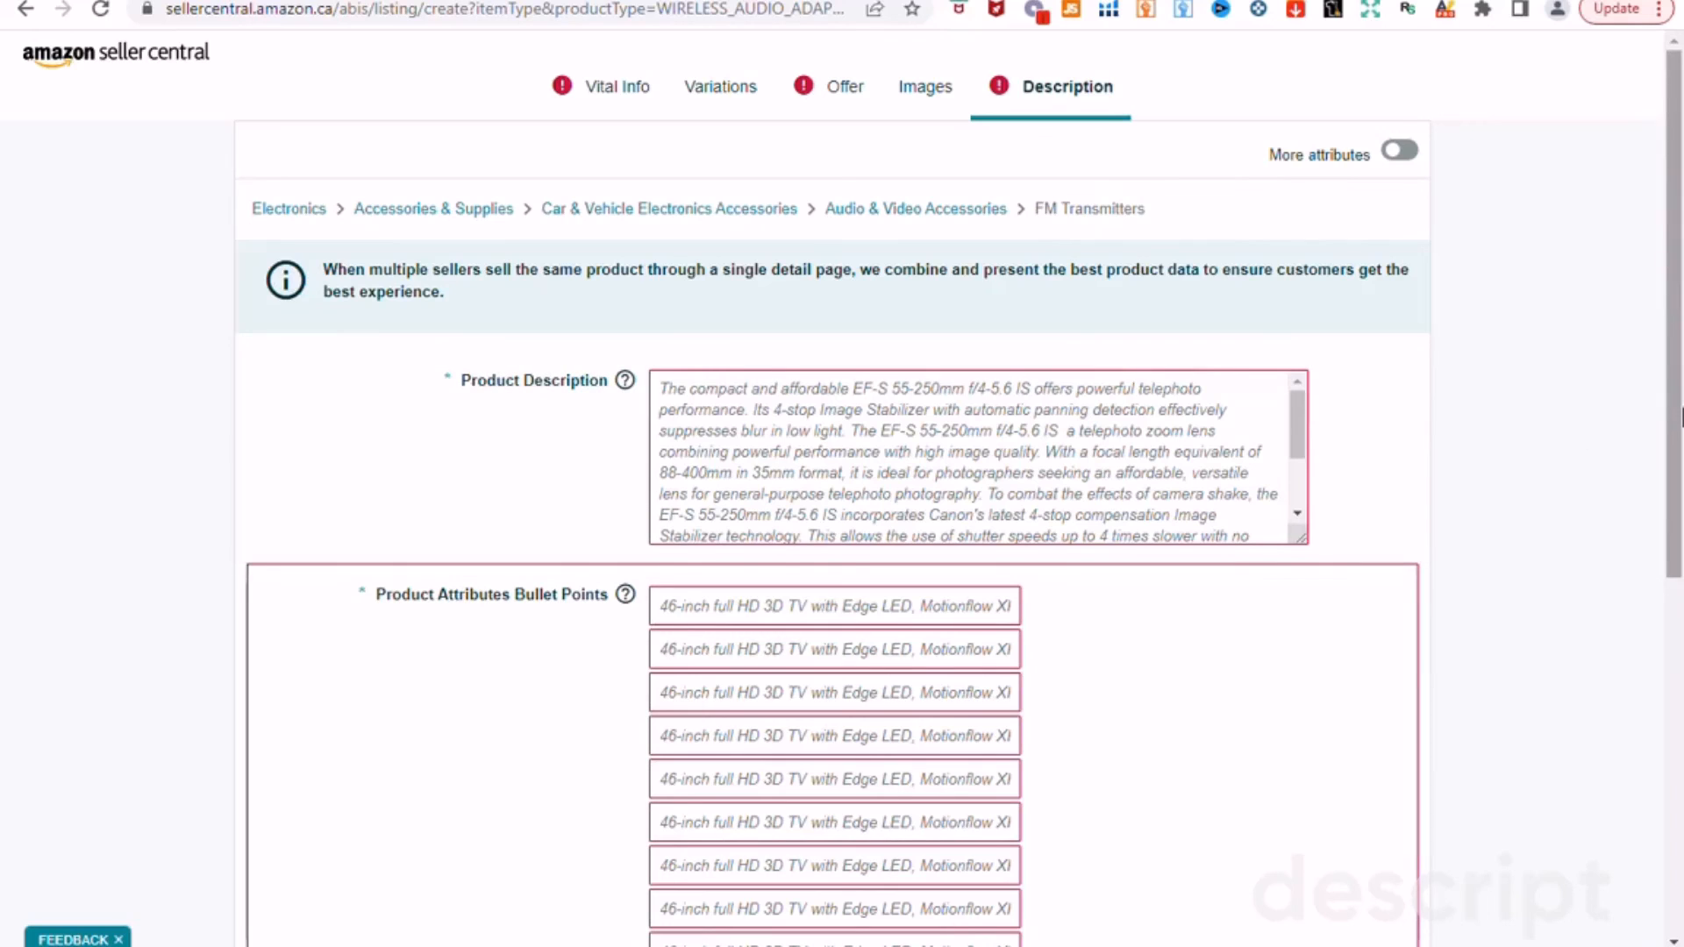
left_click_drag(1674, 541, 1674, 882)
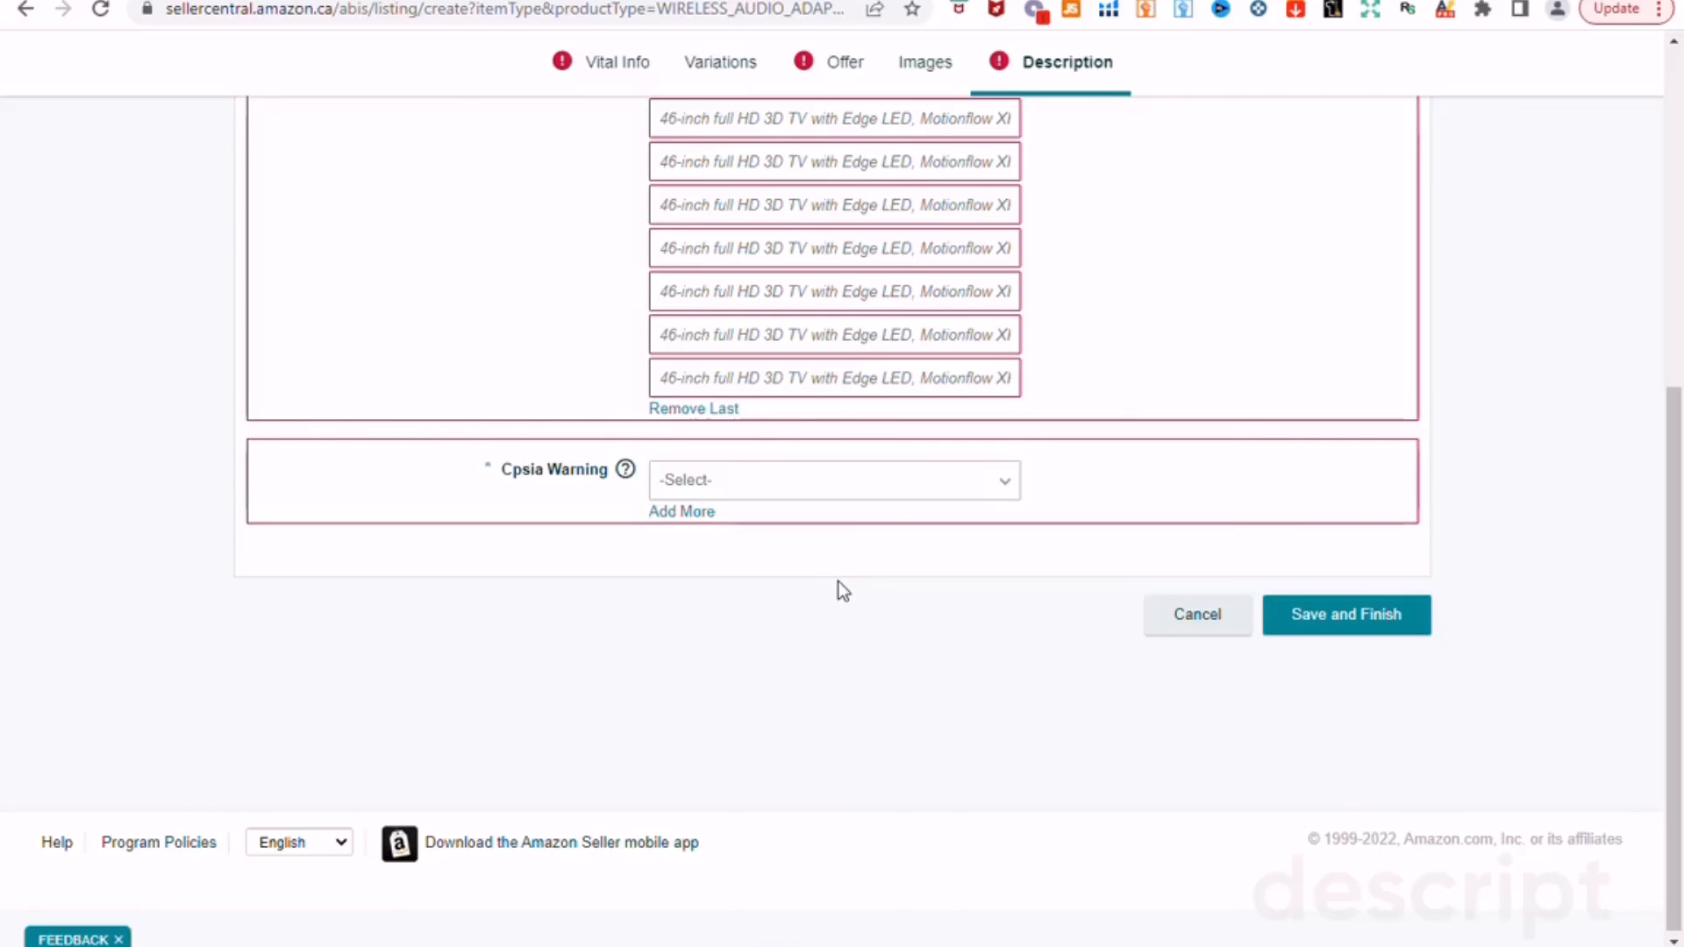
scroll(839, 581, "up", 4)
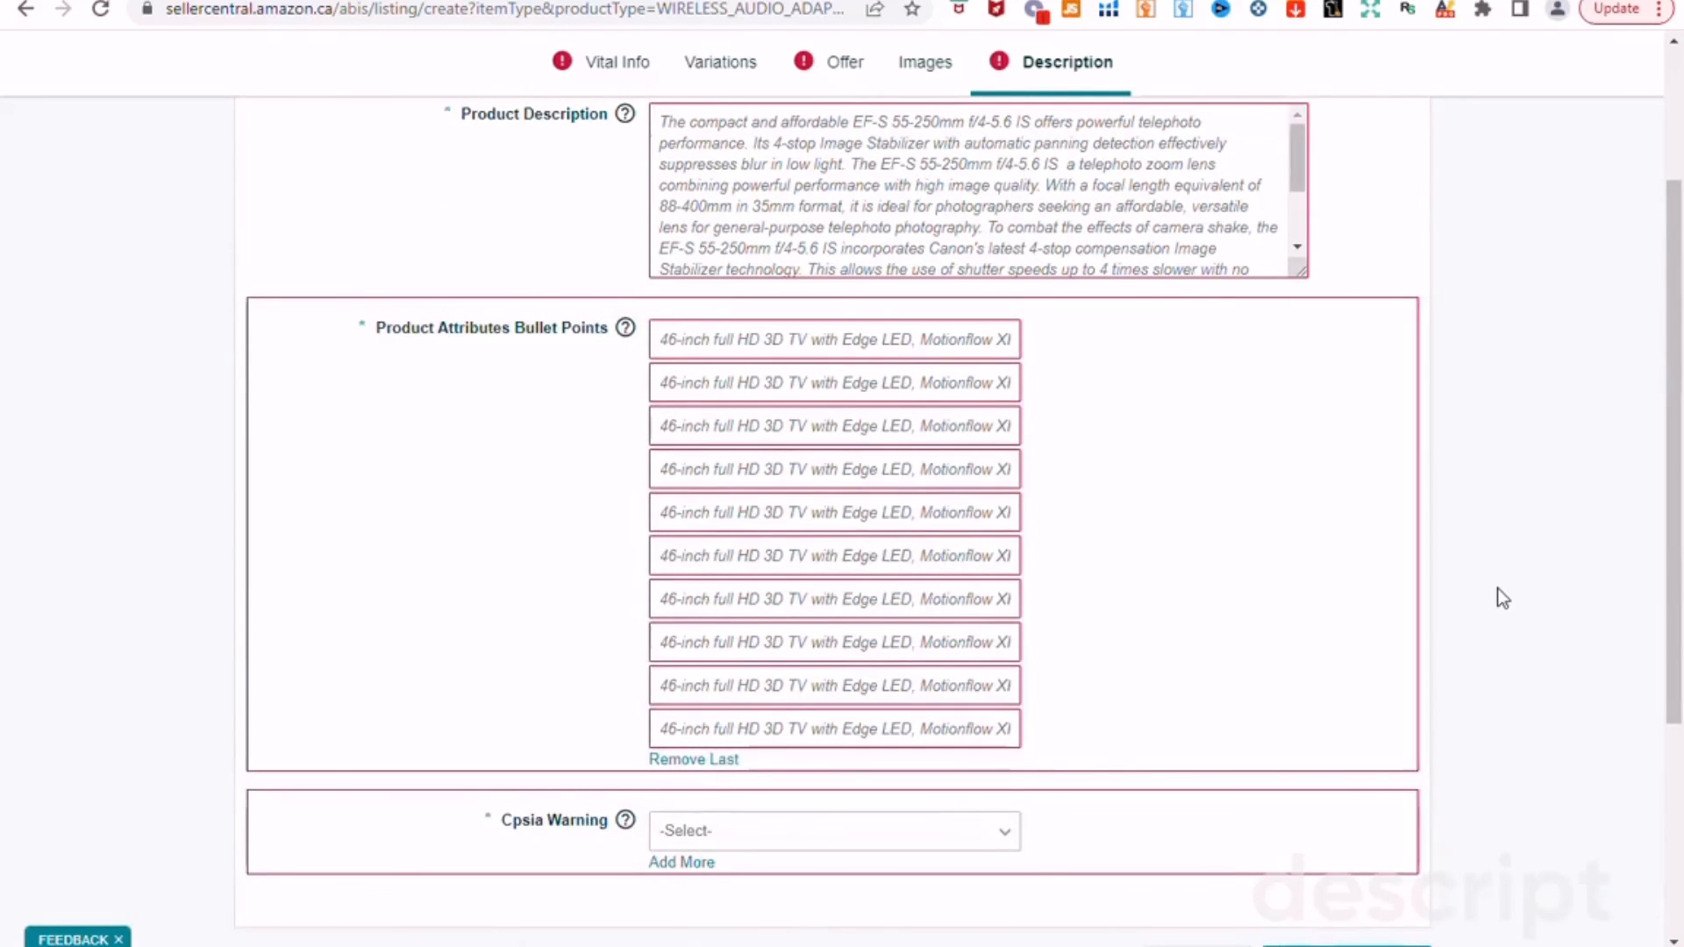
scroll(1496, 588, "up", 3)
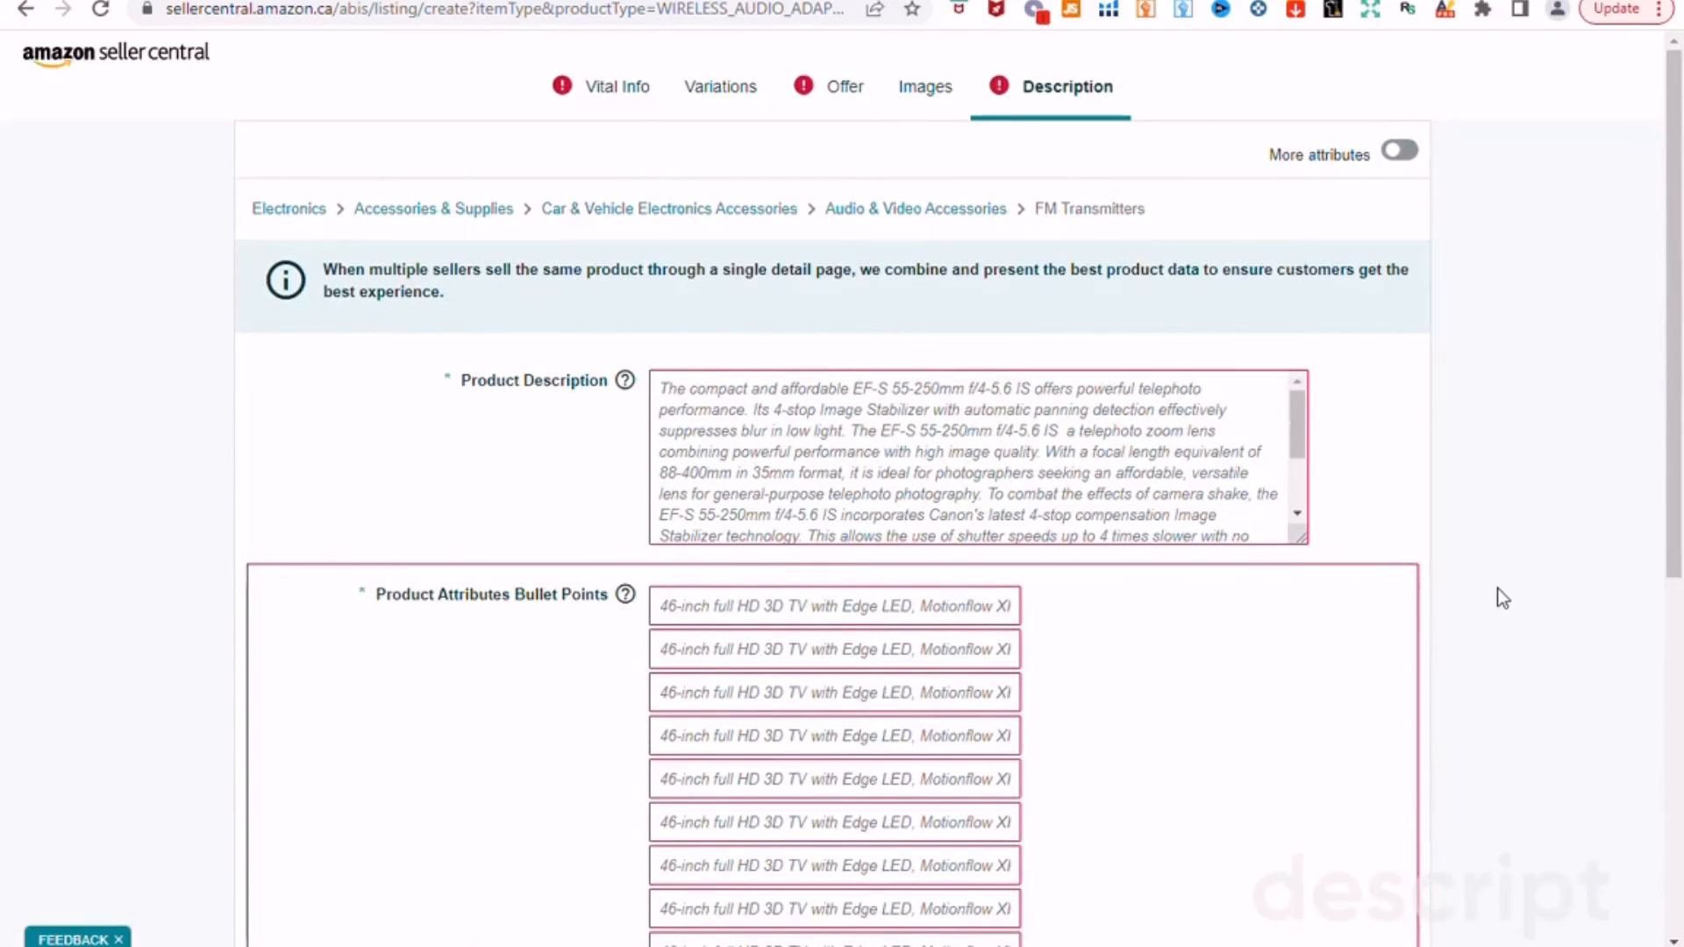